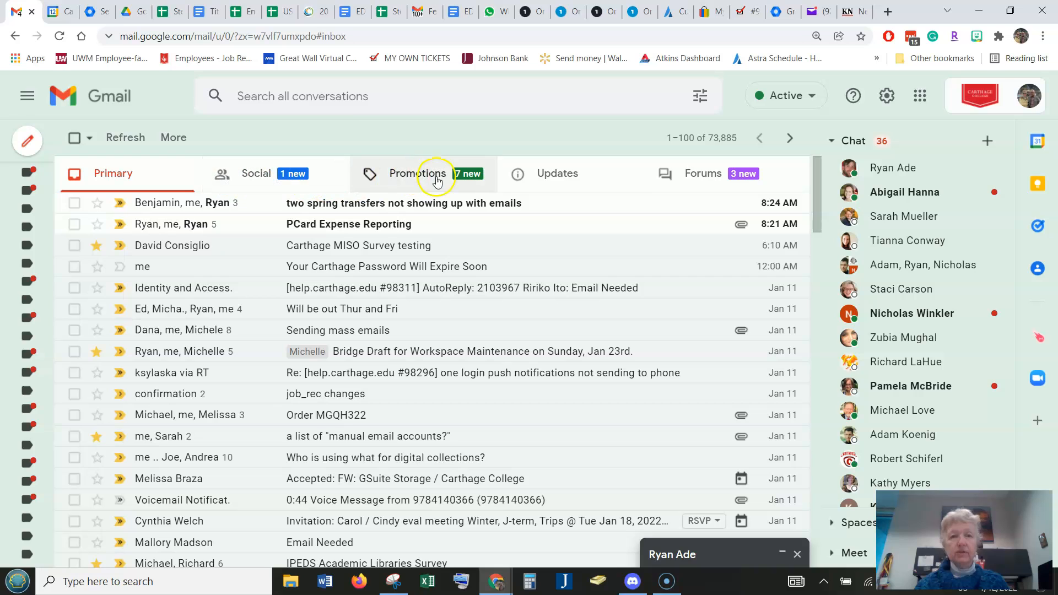
Open the L.L.Bean "They're Here: NEW Tops" email in the Promotions category and report it as spam while unsubscribing
{"action": "left_click", "coordinate": [398, 175]}
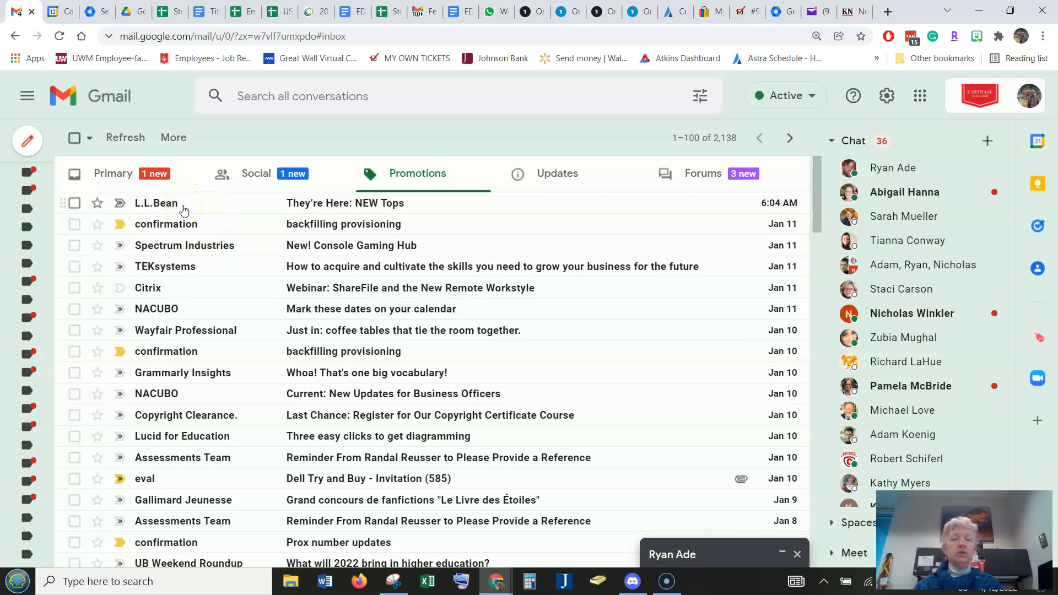
{"action": "mouse_move", "coordinate": [166, 206]}
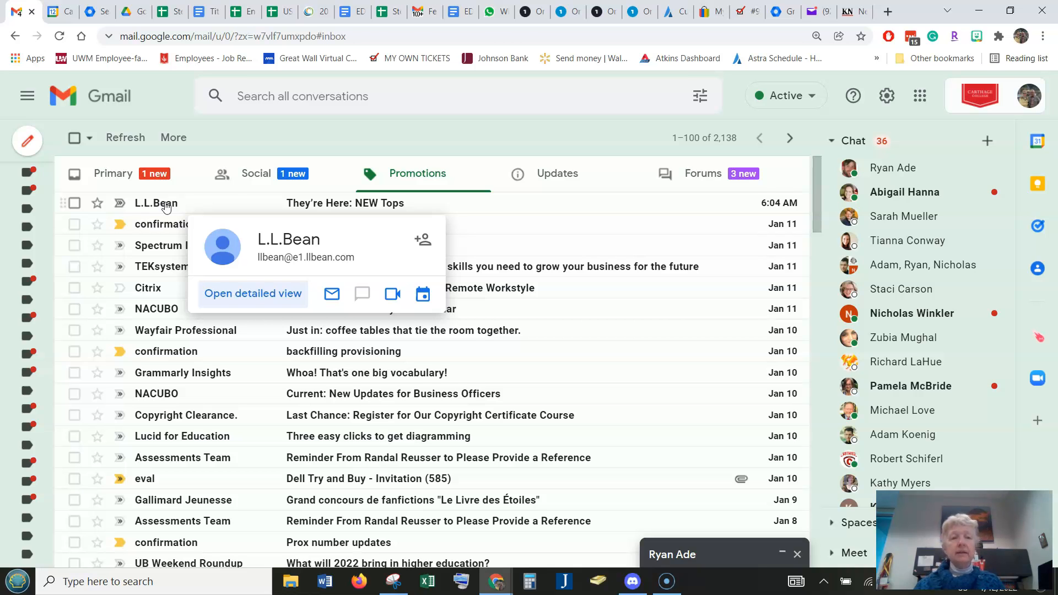
{"action": "left_click", "coordinate": [165, 206]}
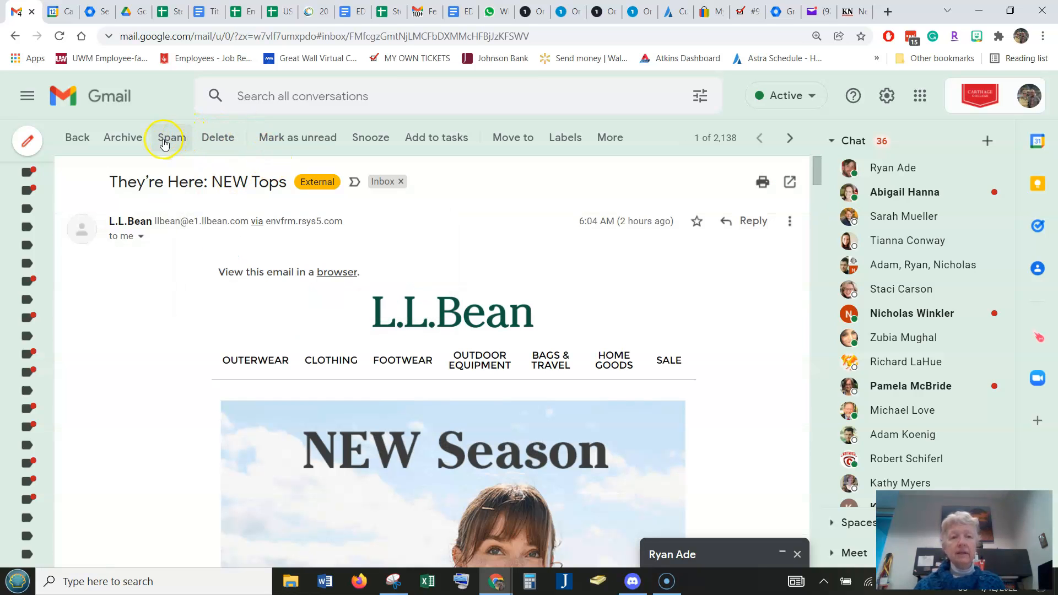
{"action": "left_click", "coordinate": [165, 141]}
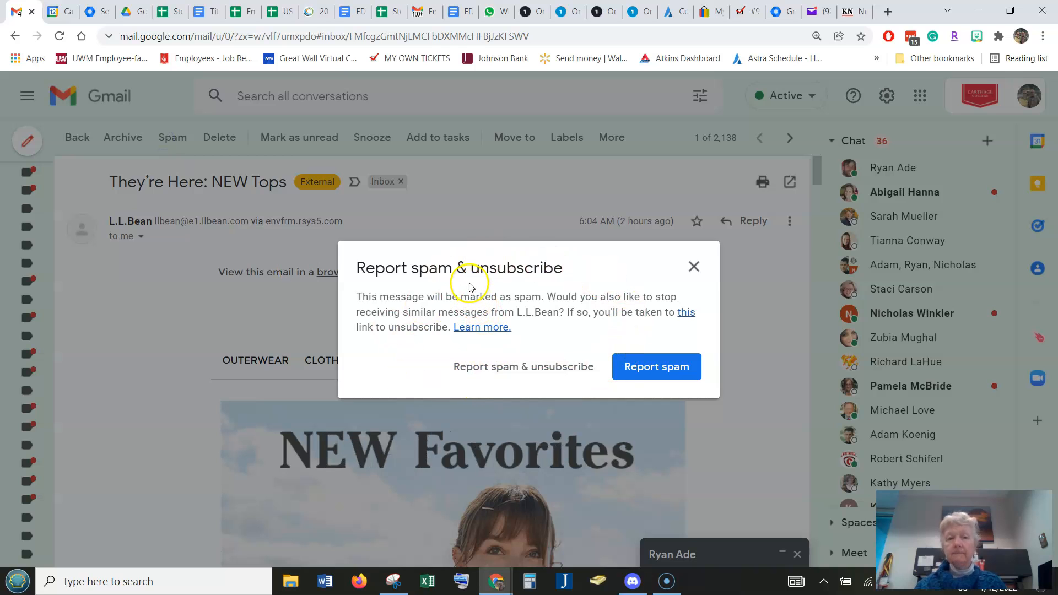
{"action": "left_click", "coordinate": [496, 369]}
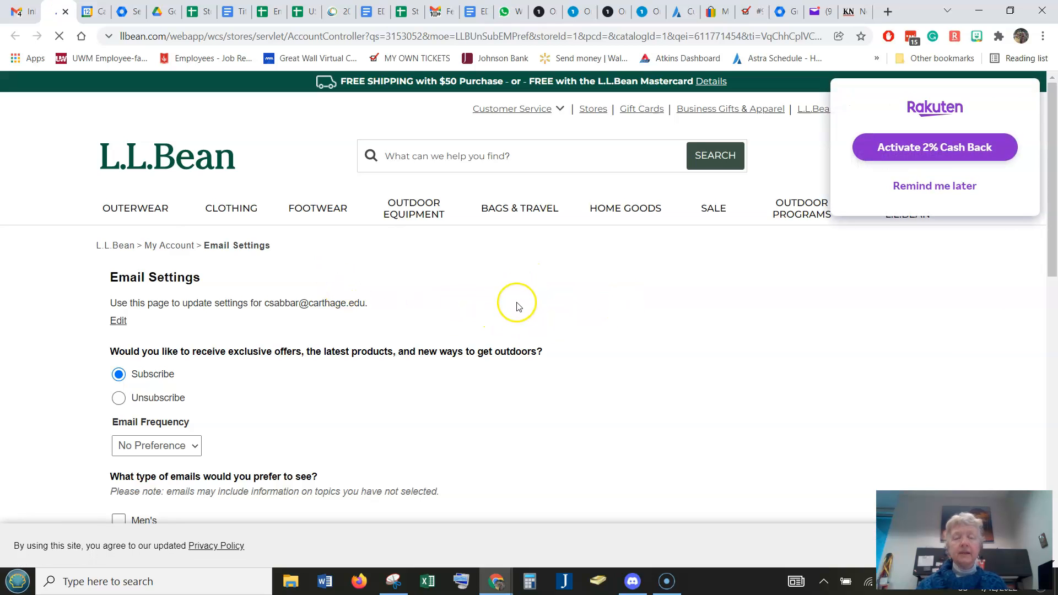
Set the L.L.Bean email preference to Unsubscribe, save it and close the Email Settings page
{"action": "scroll", "coordinate": [520, 309], "scroll_direction": "down", "scroll_amount": 1}
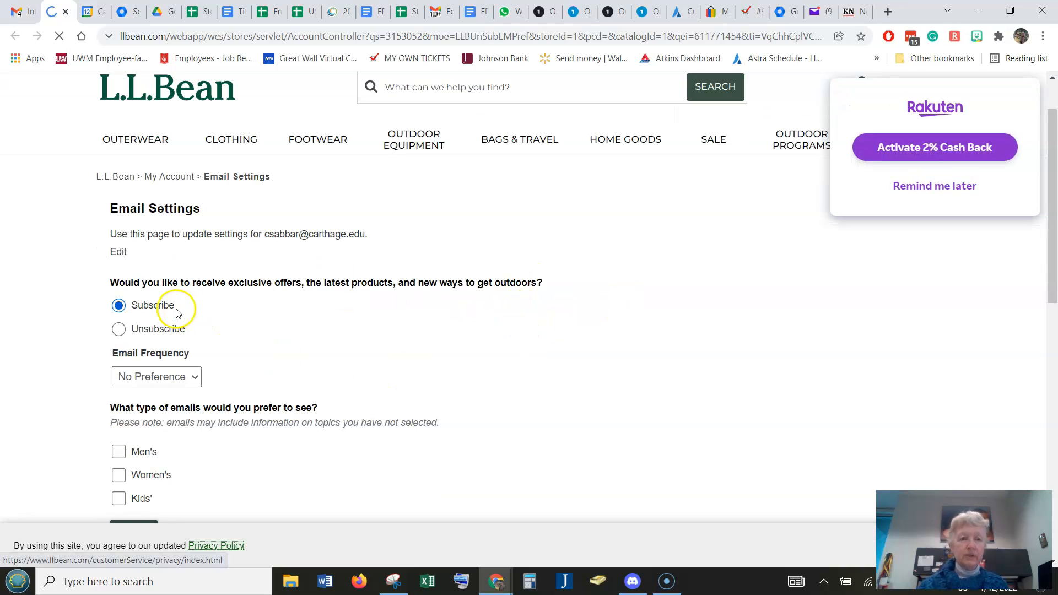
{"action": "left_click", "coordinate": [120, 329]}
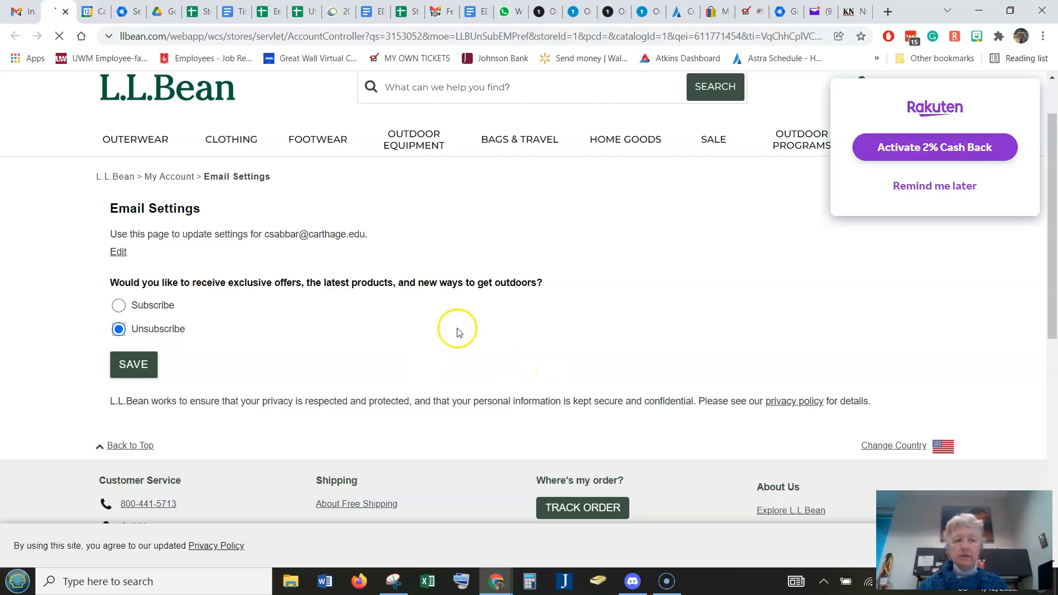
{"action": "left_click", "coordinate": [141, 367]}
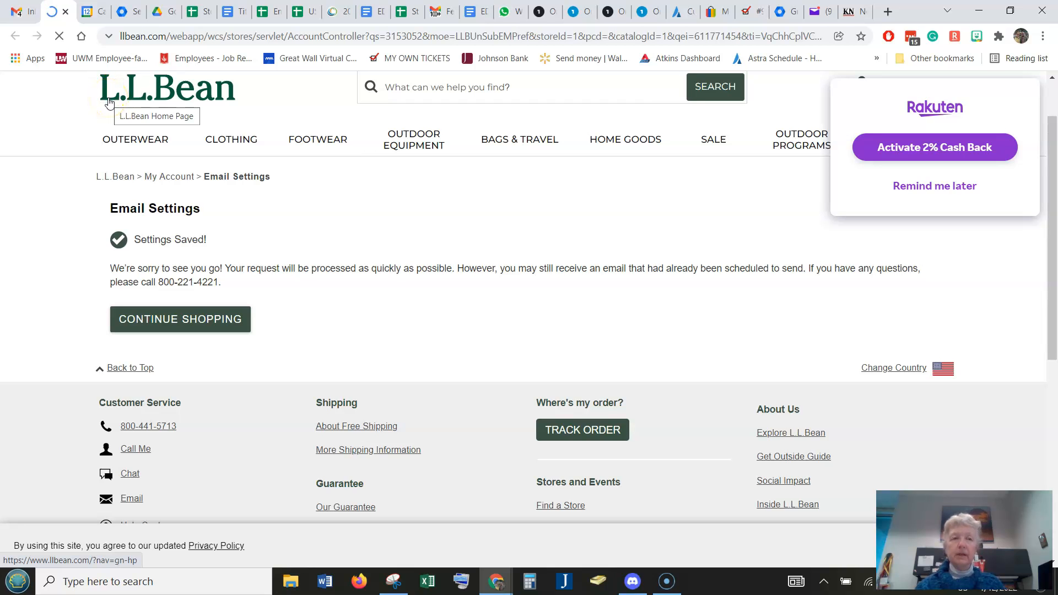
{"action": "left_click", "coordinate": [66, 14]}
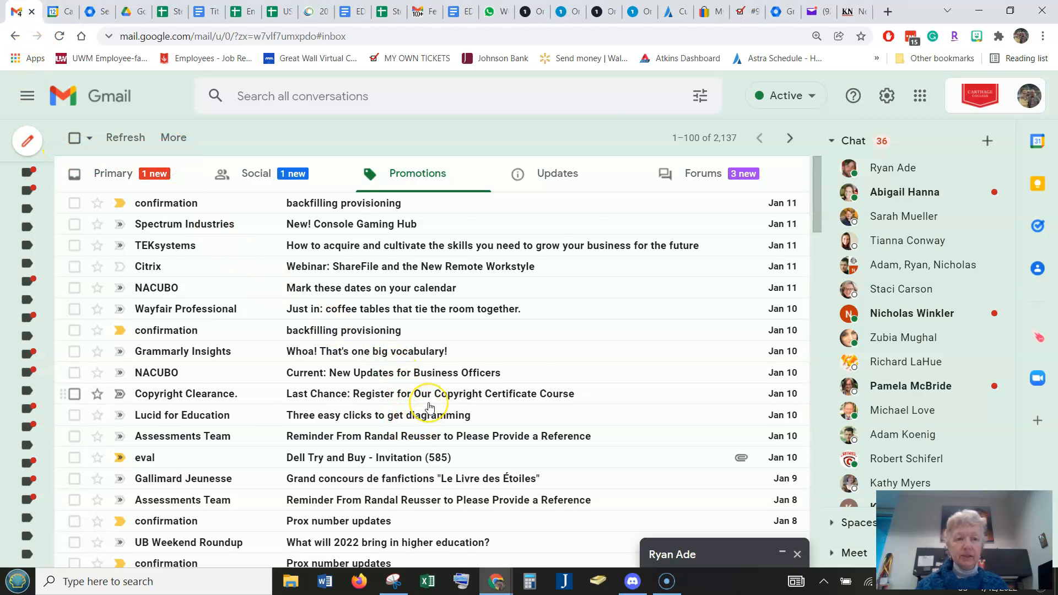
Open the Gallimard Jeunesse promotional email about the "Le Livre des Étoiles" fan fiction contest and look over its content
{"action": "scroll", "coordinate": [431, 407], "scroll_direction": "down", "scroll_amount": 2}
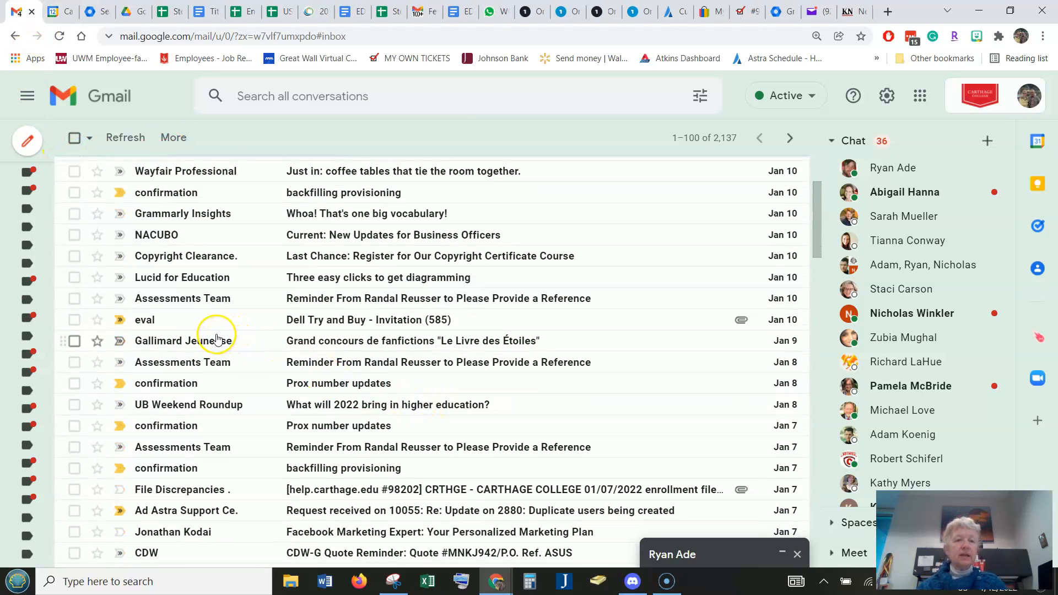
{"action": "mouse_move", "coordinate": [207, 345]}
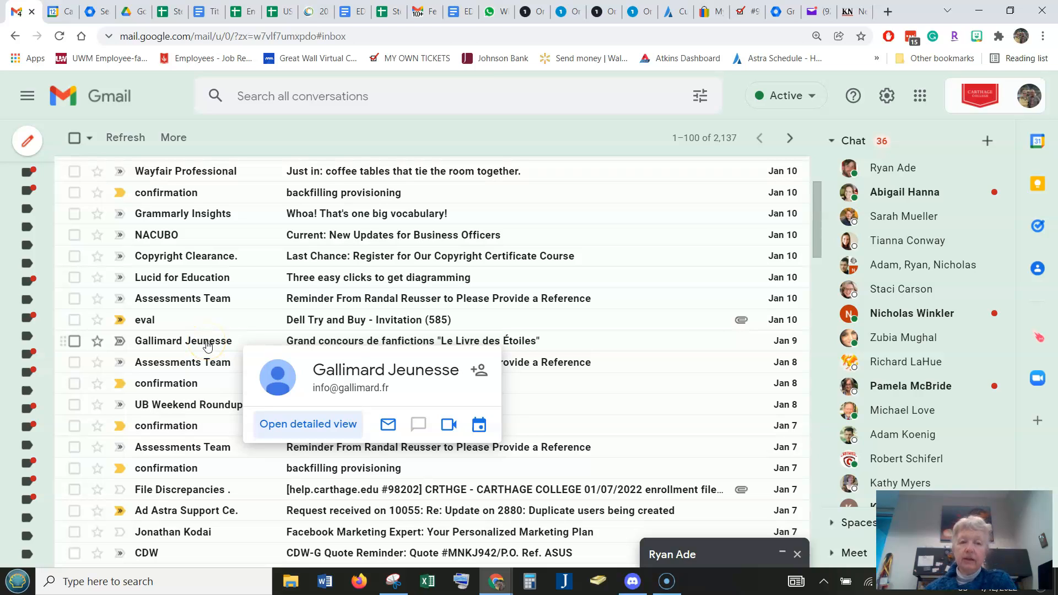
{"action": "left_click", "coordinate": [207, 344]}
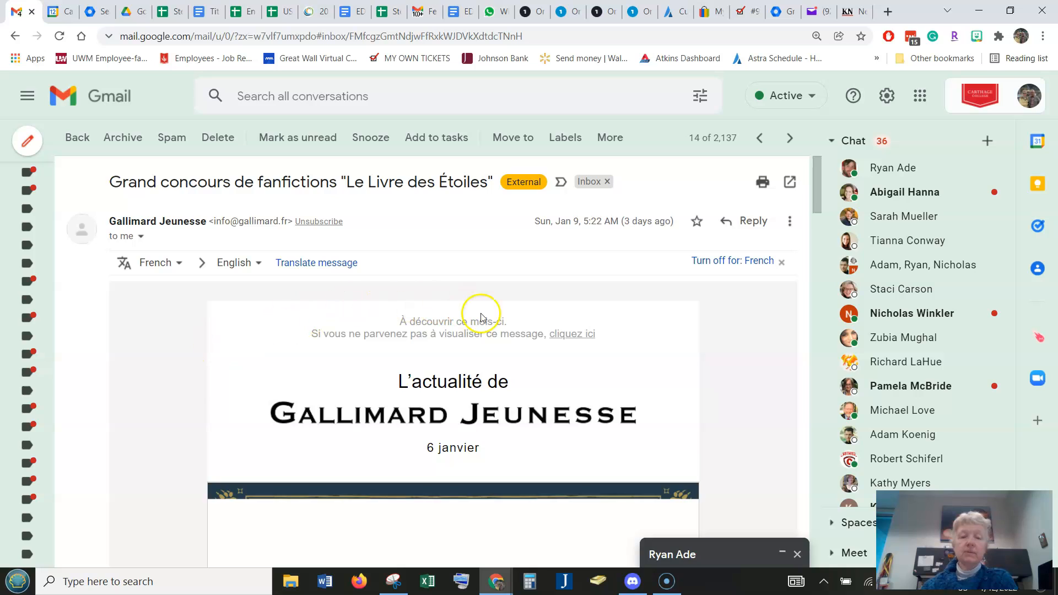
{"action": "scroll", "coordinate": [670, 375], "scroll_direction": "down", "scroll_amount": 2}
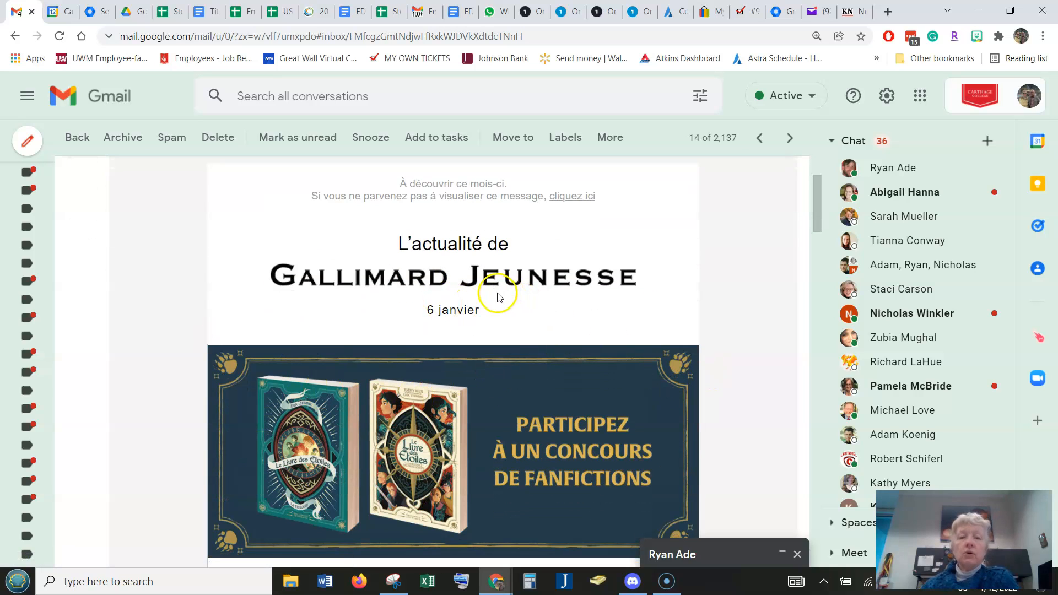
{"action": "scroll", "coordinate": [528, 285], "scroll_direction": "up", "scroll_amount": 1}
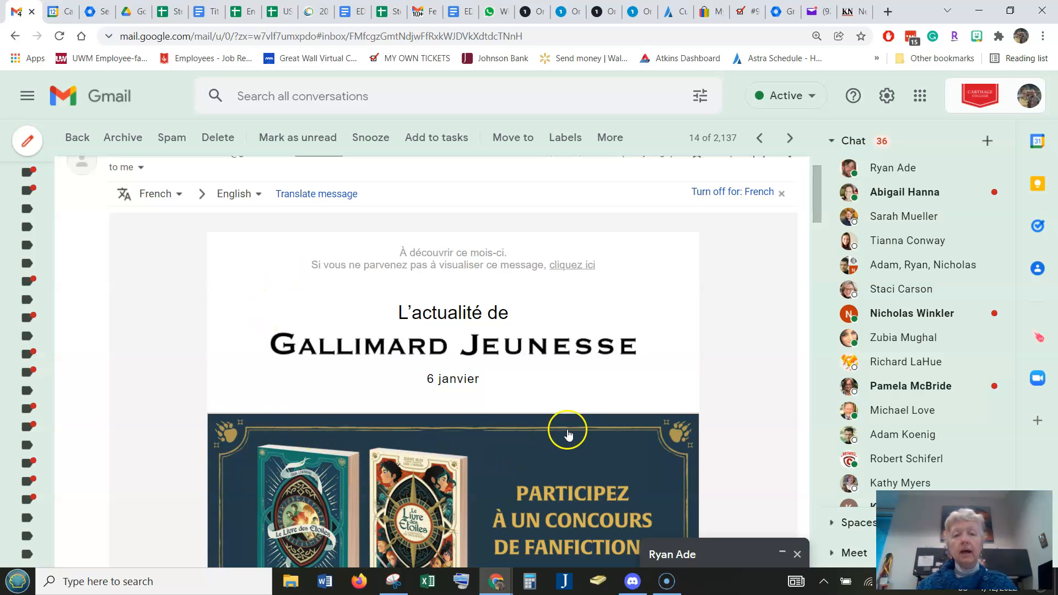
{"action": "scroll", "coordinate": [661, 391], "scroll_direction": "up", "scroll_amount": 1}
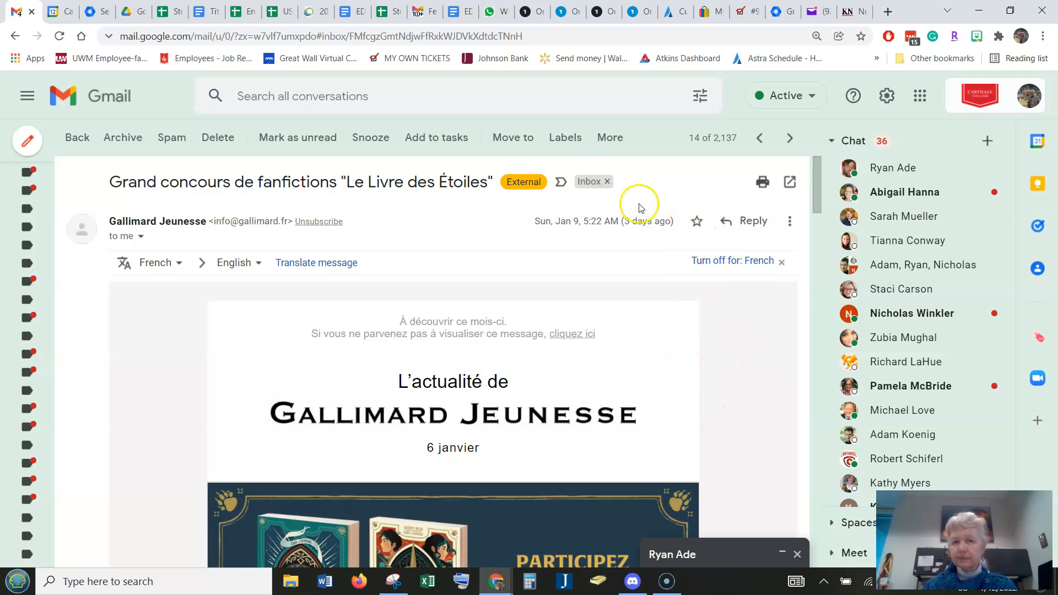
Start a filter for messages like the Gallimard Jeunesse email, keeping the sender criterion, and continue to the filter actions
{"action": "left_click", "coordinate": [607, 141]}
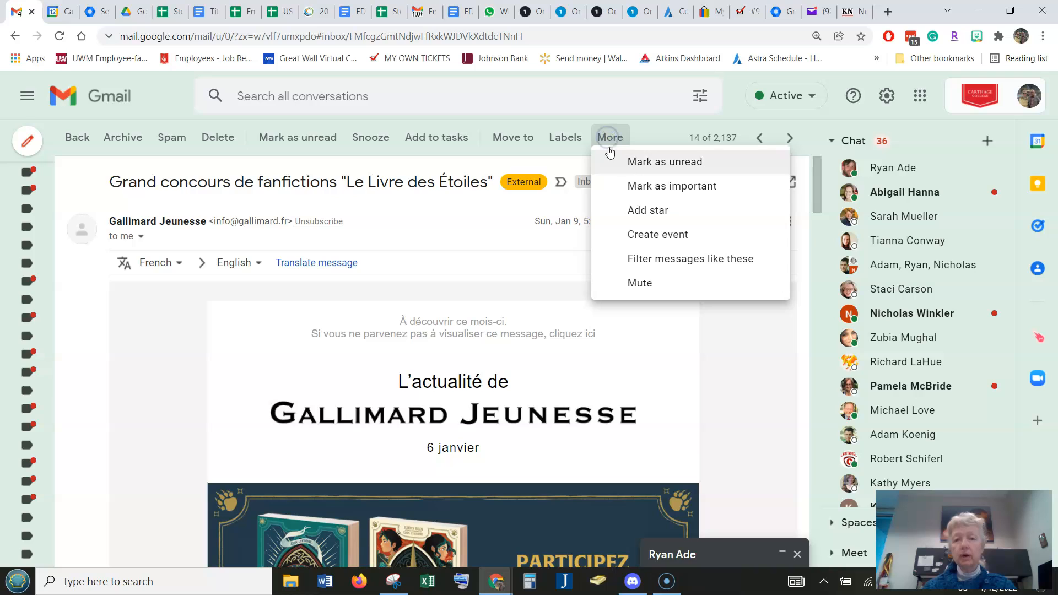
{"action": "left_click", "coordinate": [634, 260]}
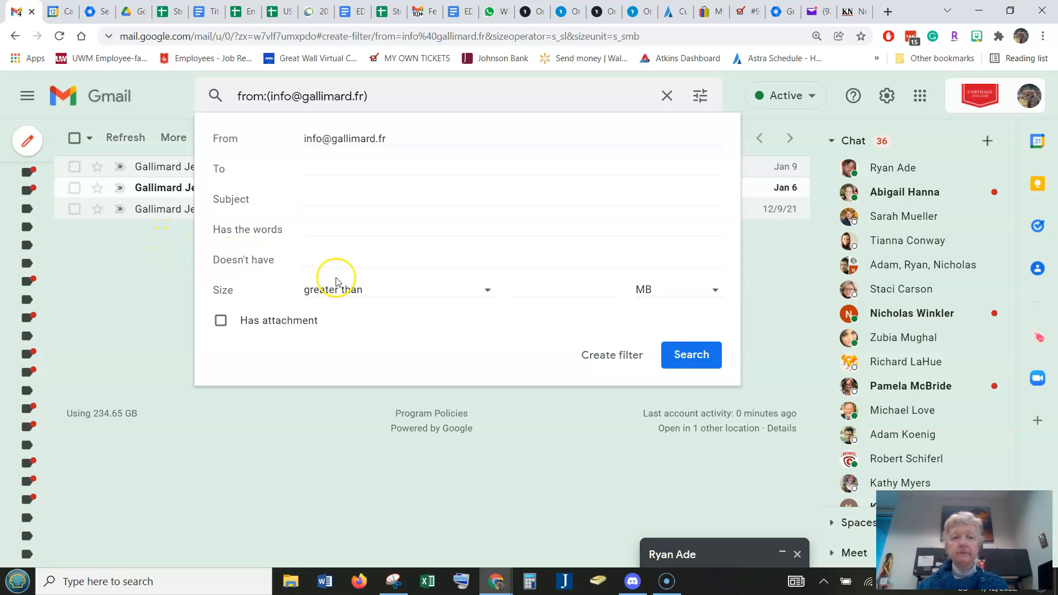
{"action": "left_click", "coordinate": [600, 355]}
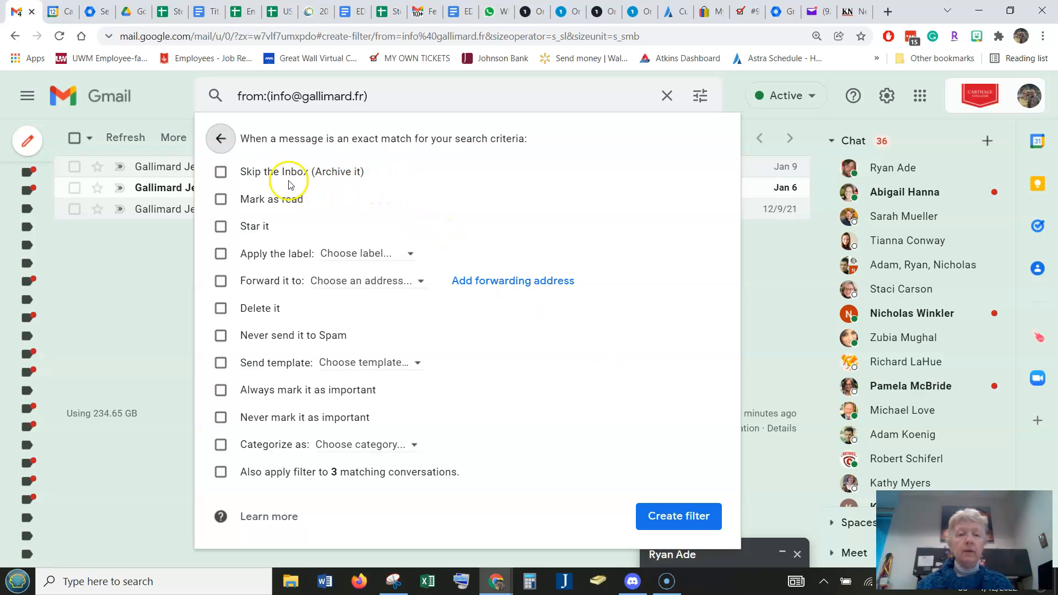
{"action": "left_click", "coordinate": [219, 172]}
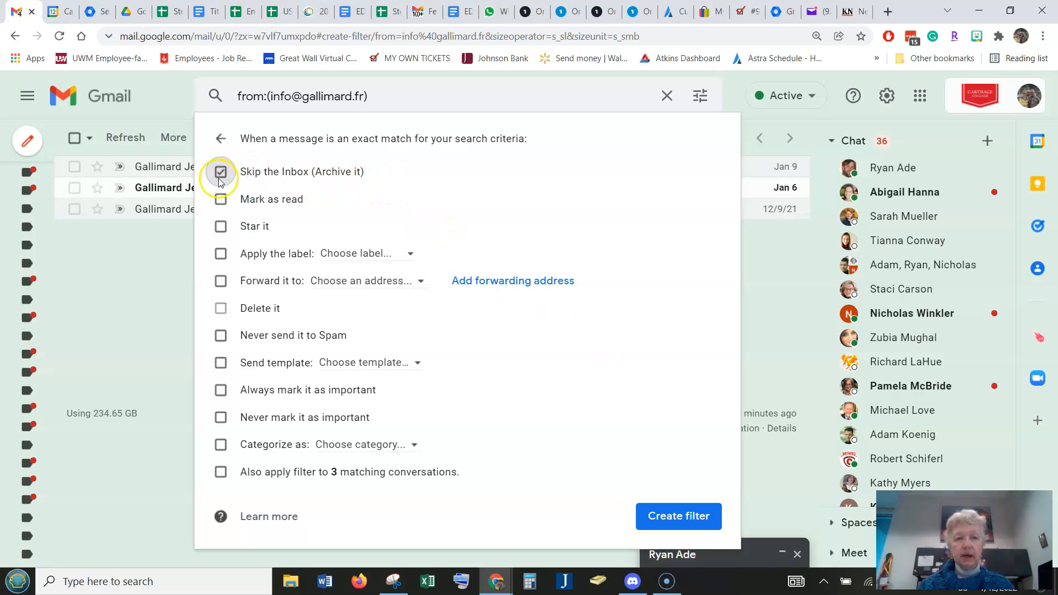
{"action": "left_click", "coordinate": [220, 312]}
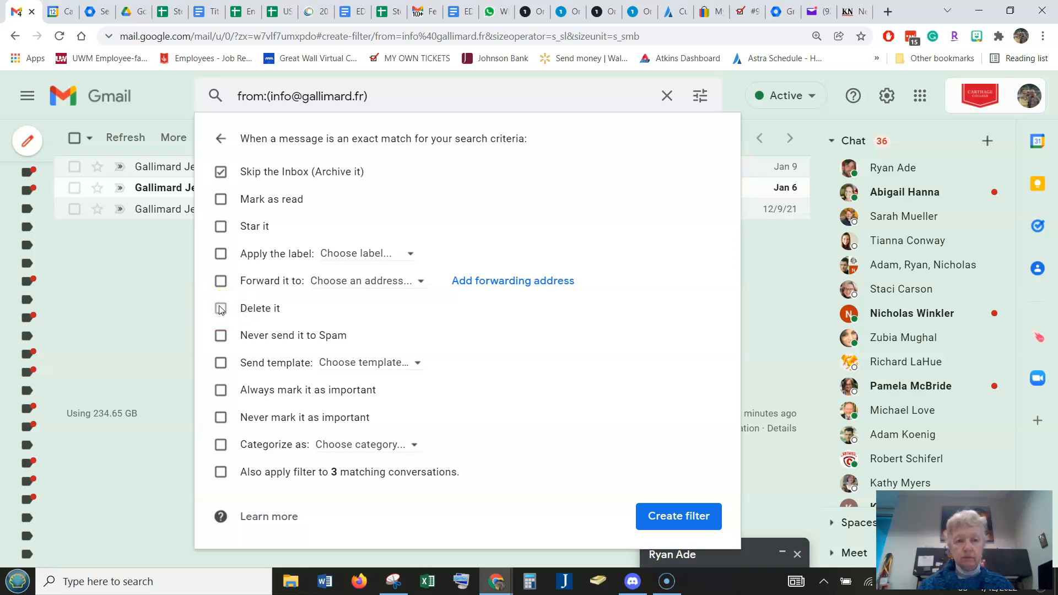
{"action": "left_click", "coordinate": [221, 172]}
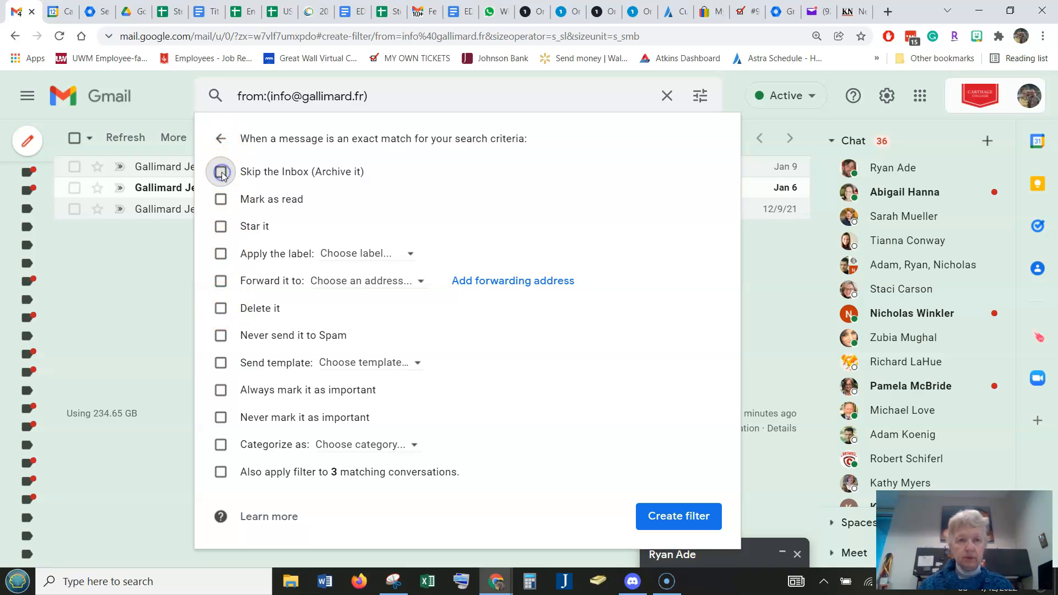
Set the filter to delete messages, apply it to the existing matching conversations as well, and create it
{"action": "left_click", "coordinate": [221, 310]}
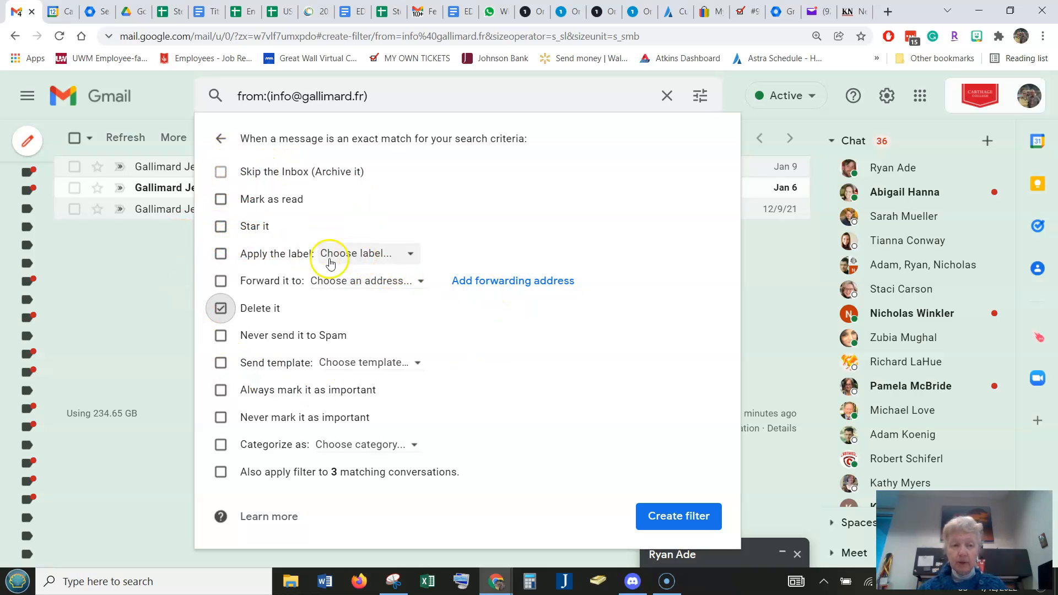
{"action": "mouse_move", "coordinate": [14, 406]}
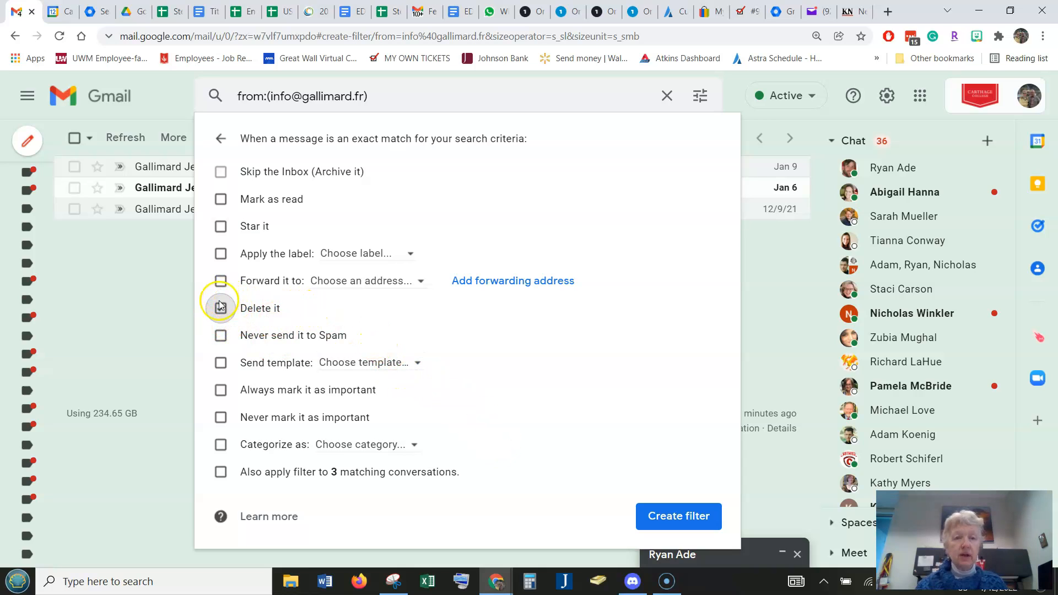
{"action": "left_click", "coordinate": [221, 473]}
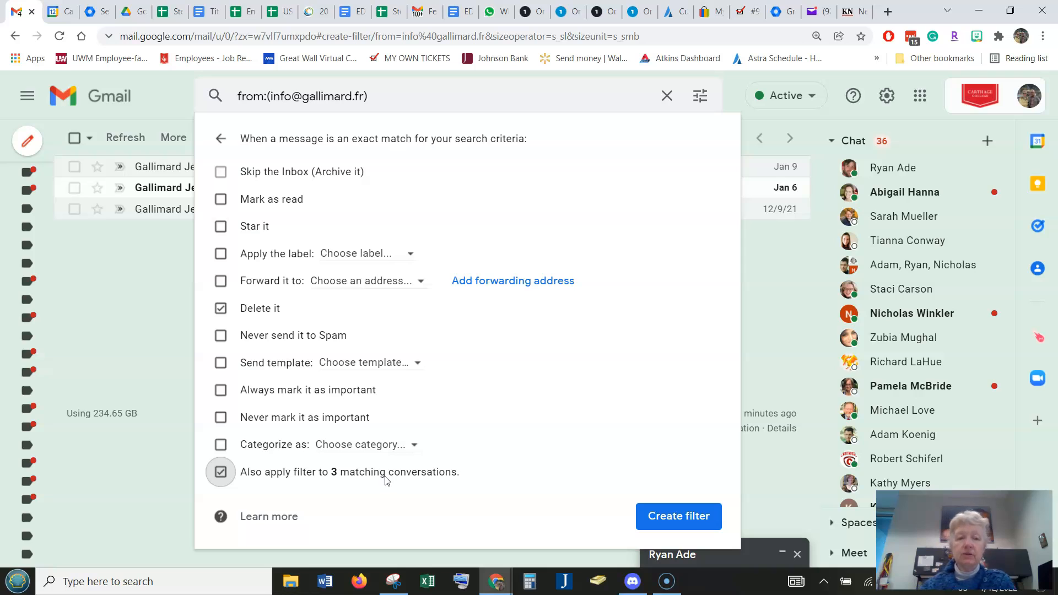
{"action": "left_click", "coordinate": [665, 515]}
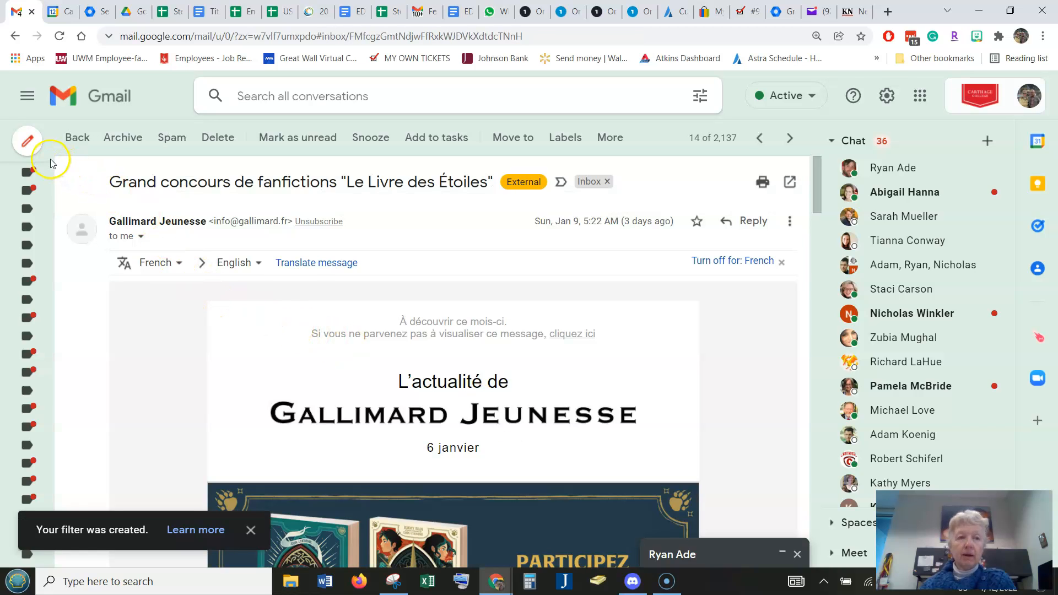
Return to the inbox, open the "incorrect link" mailing list message in the Forums category and show its additional actions
{"action": "mouse_move", "coordinate": [48, 194]}
{"action": "scroll", "coordinate": [50, 198], "scroll_direction": "up", "scroll_amount": 9}
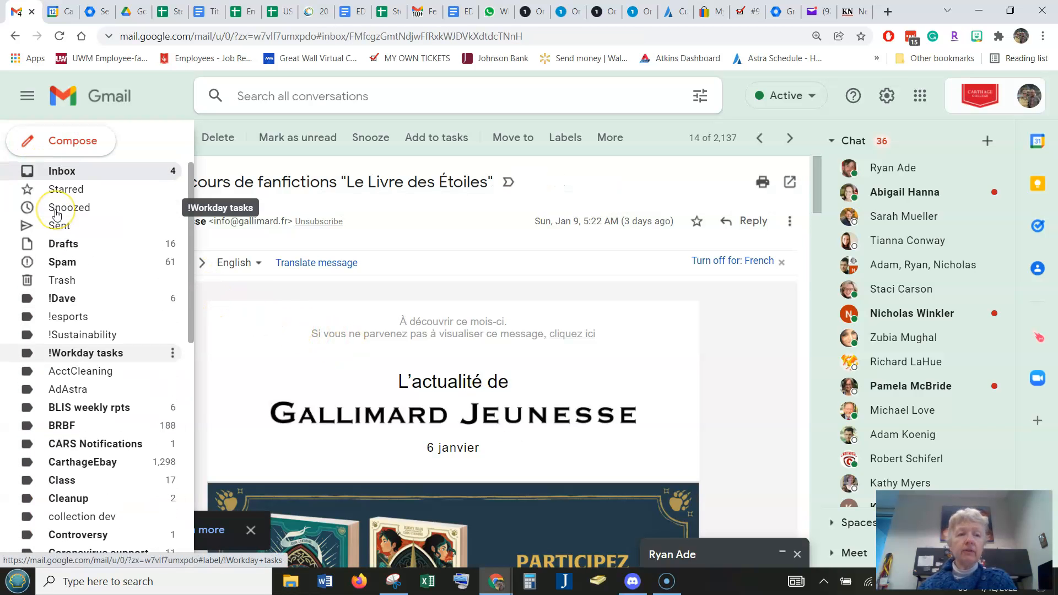
{"action": "left_click", "coordinate": [61, 170]}
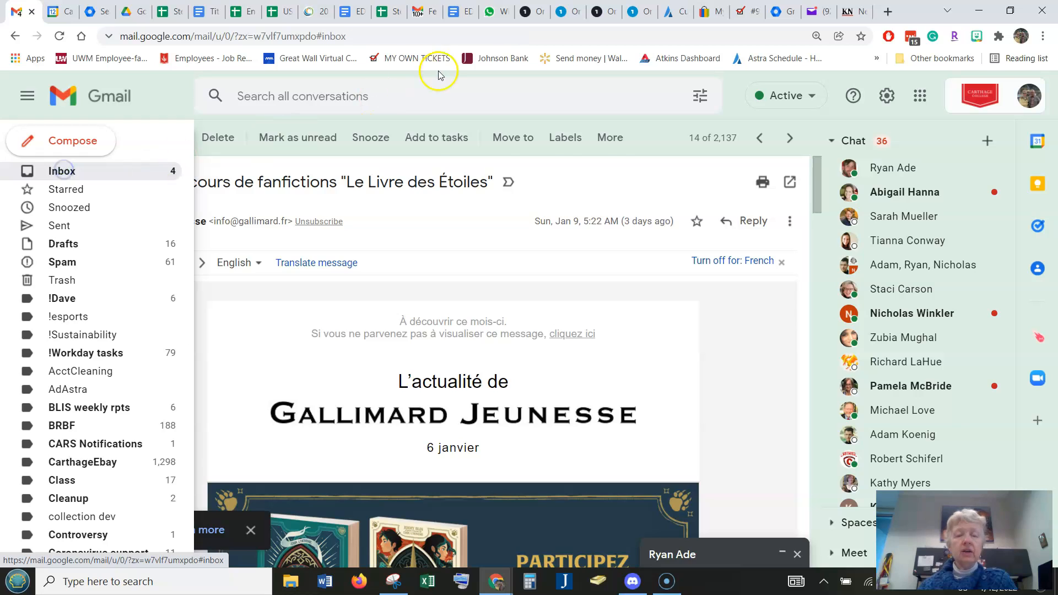
{"action": "left_click", "coordinate": [431, 119]}
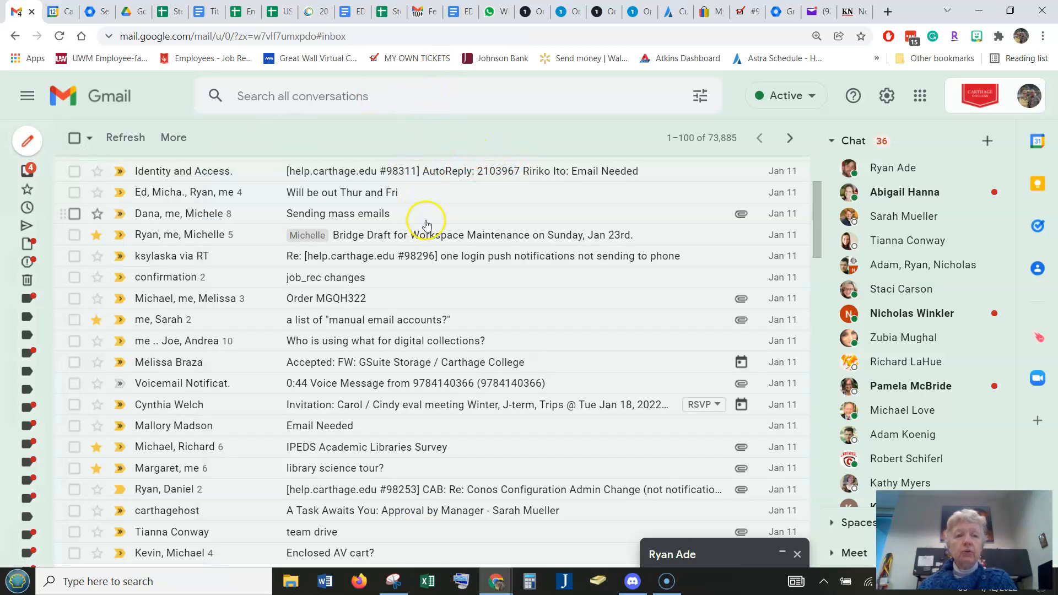
{"action": "scroll", "coordinate": [713, 218], "scroll_direction": "up", "scroll_amount": 3}
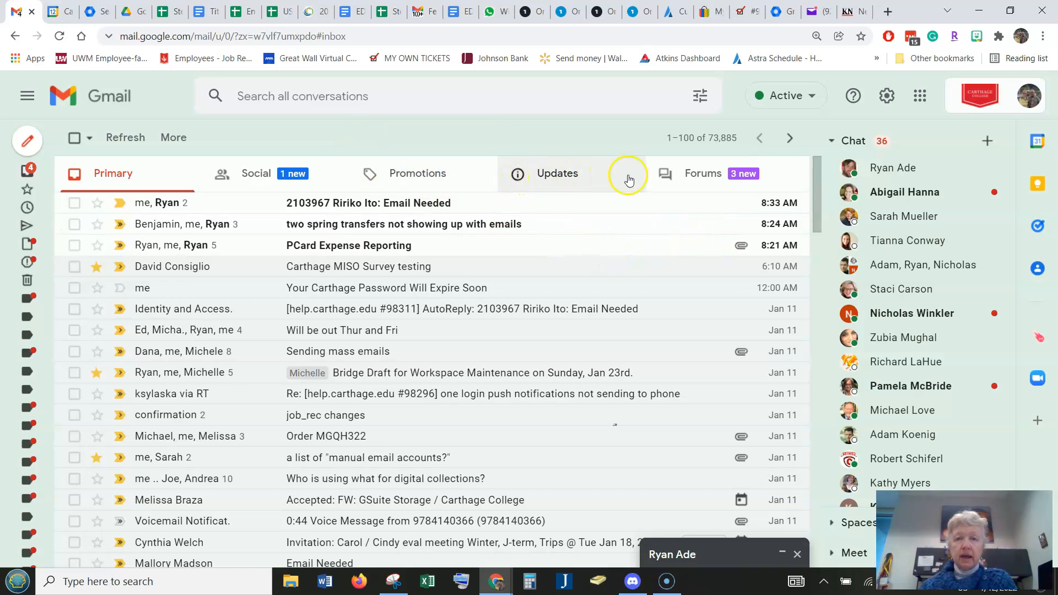
{"action": "left_click", "coordinate": [698, 174]}
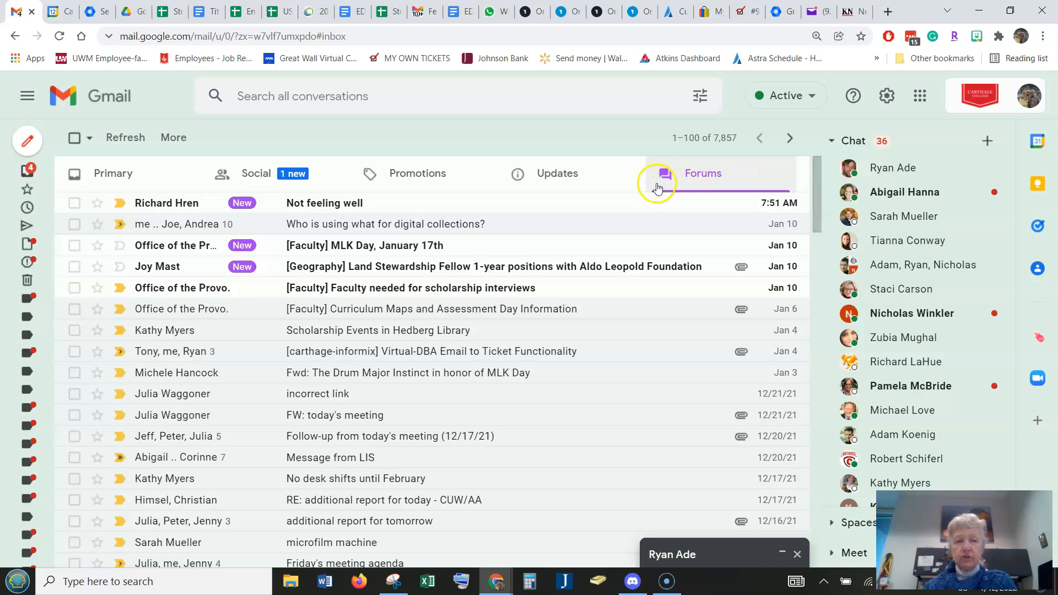
{"action": "left_click", "coordinate": [302, 395]}
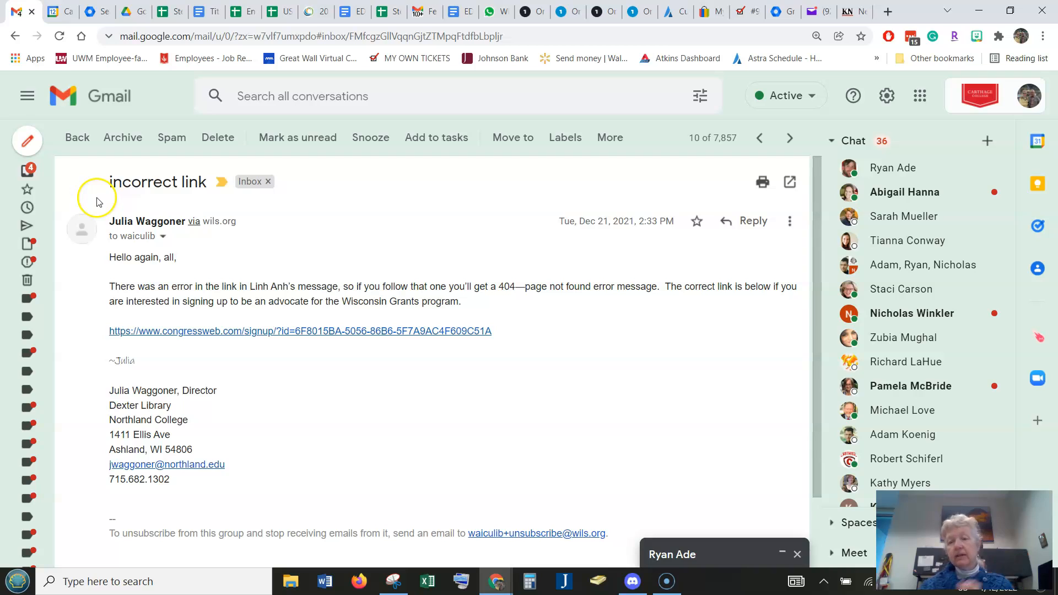
{"action": "left_click", "coordinate": [610, 137]}
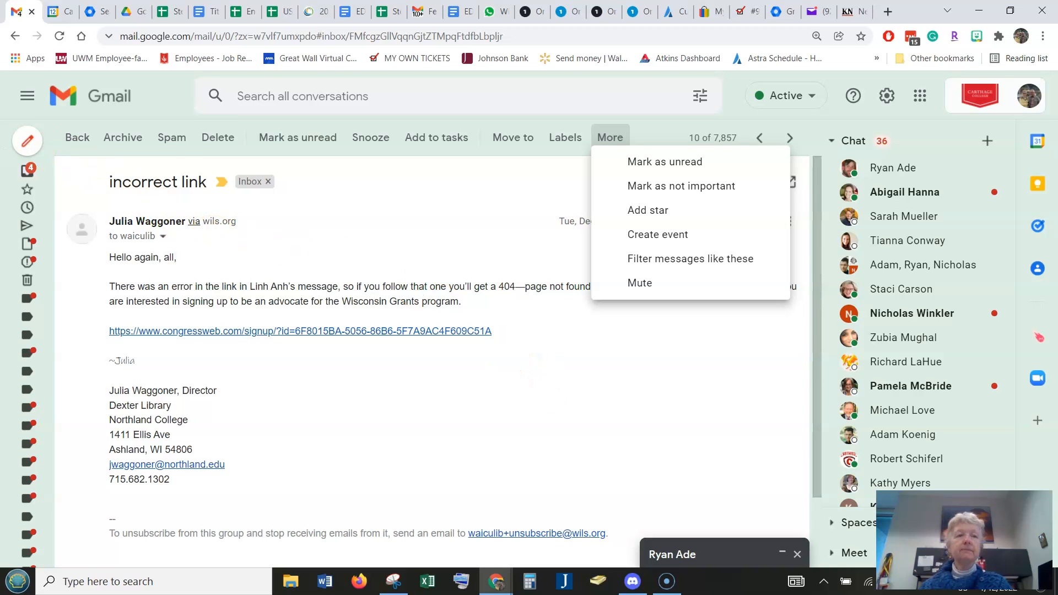
Open the LibLicense label to view the mailing list messages filed under it
{"action": "mouse_move", "coordinate": [28, 174]}
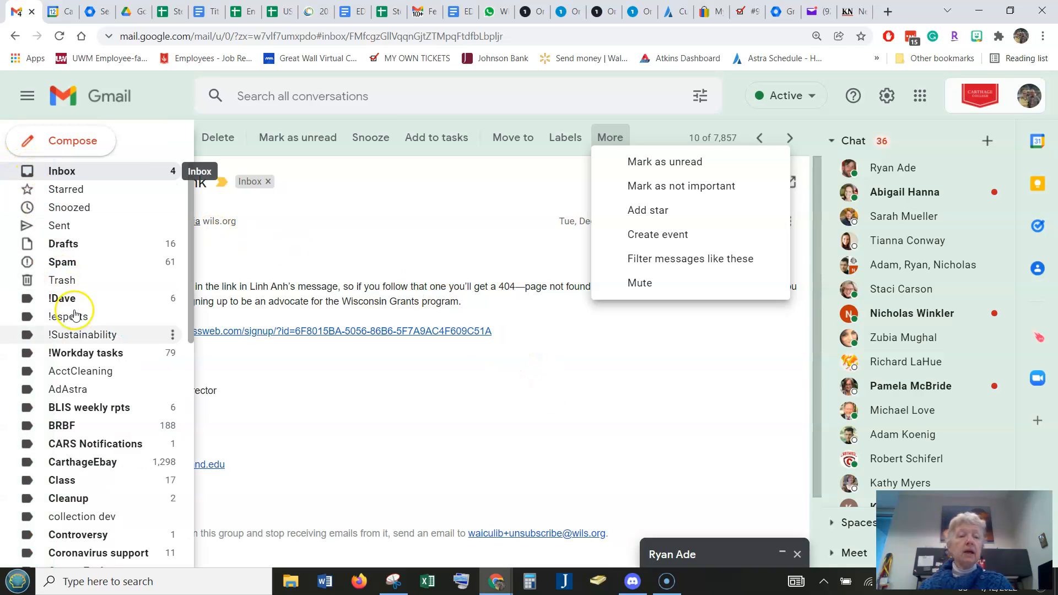
{"action": "scroll", "coordinate": [83, 424], "scroll_direction": "down", "scroll_amount": 6}
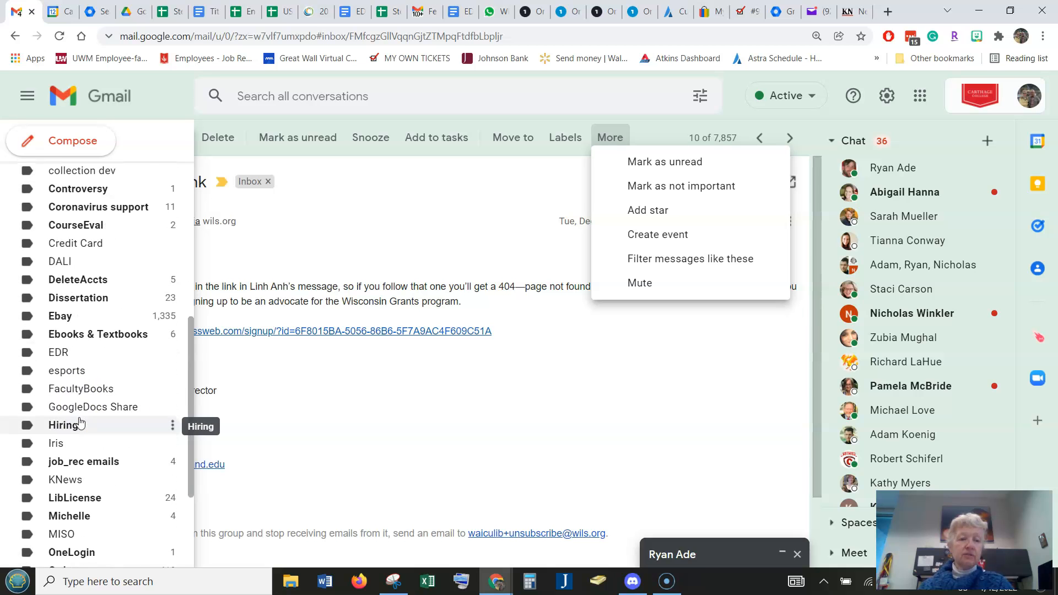
{"action": "scroll", "coordinate": [81, 422], "scroll_direction": "down", "scroll_amount": 3}
{"action": "left_click", "coordinate": [82, 366]}
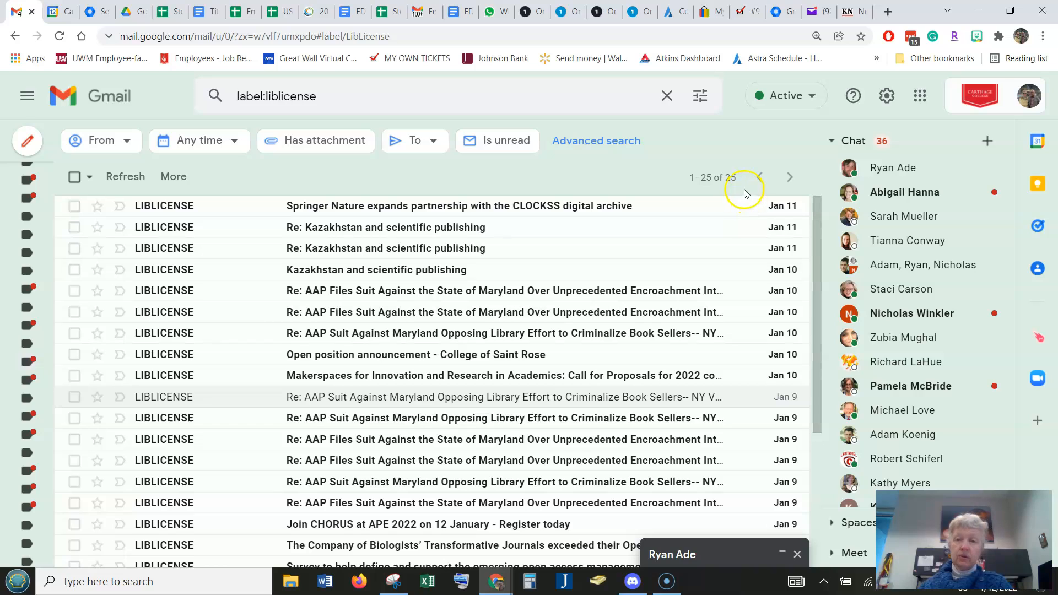
Open the Springer Nature and CLOCKSS message, start a filter for messages like it by sender, and continue to the filter actions
{"action": "left_click", "coordinate": [468, 214]}
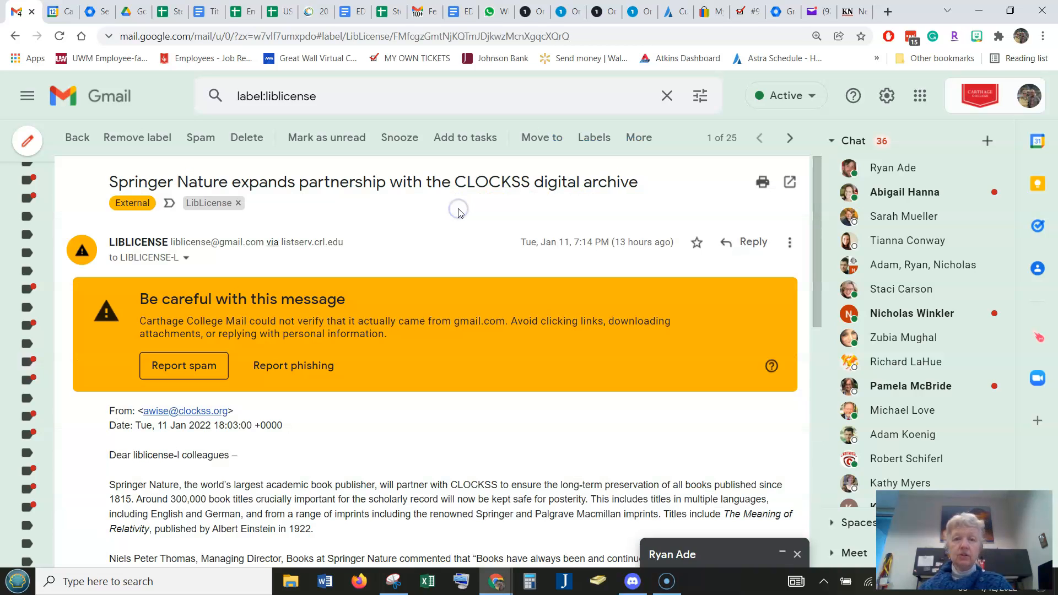
{"action": "left_click", "coordinate": [637, 138]}
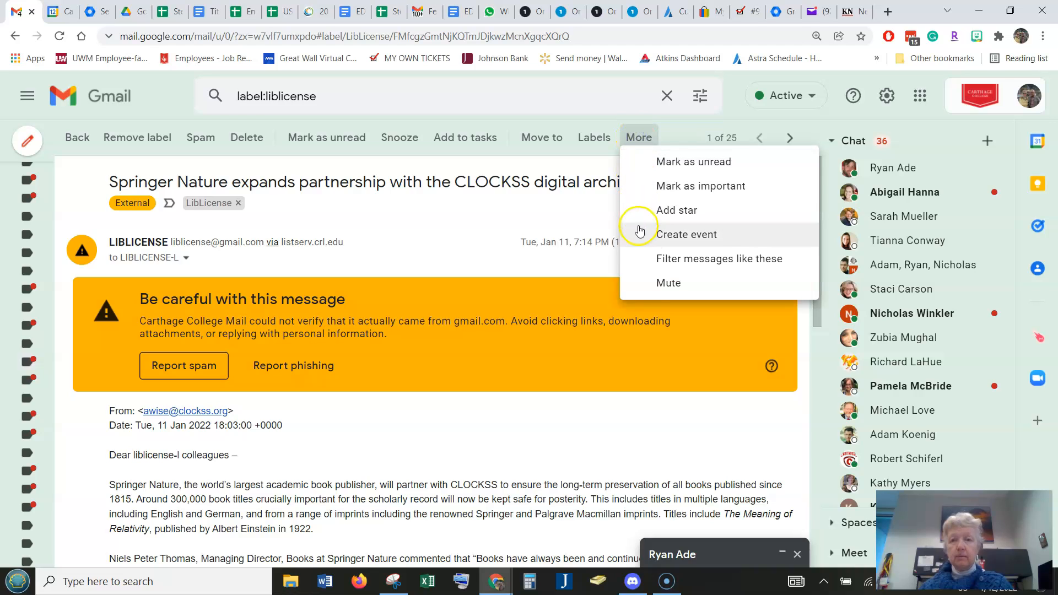
{"action": "left_click", "coordinate": [652, 261]}
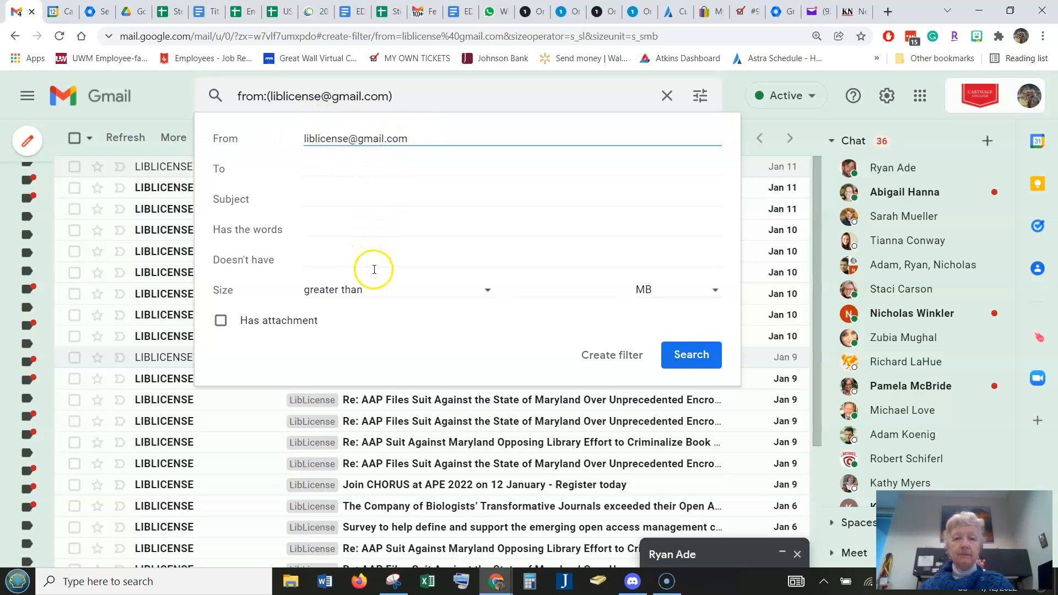
{"action": "left_click", "coordinate": [601, 358]}
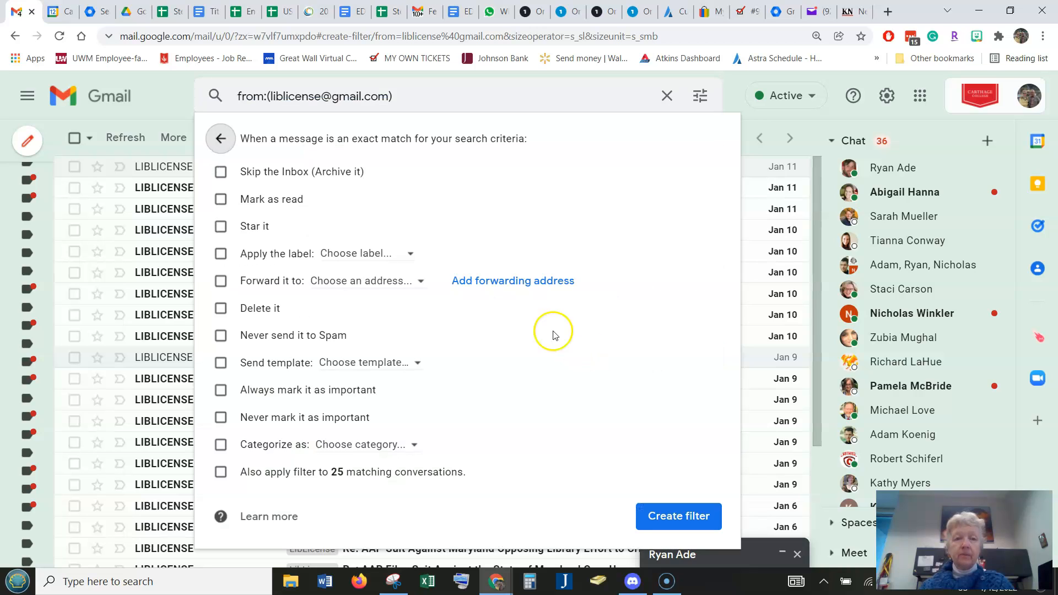
Set the LIBLICENSE filter to delete messages, include the existing matching conversations, and create it
{"action": "left_click", "coordinate": [221, 308]}
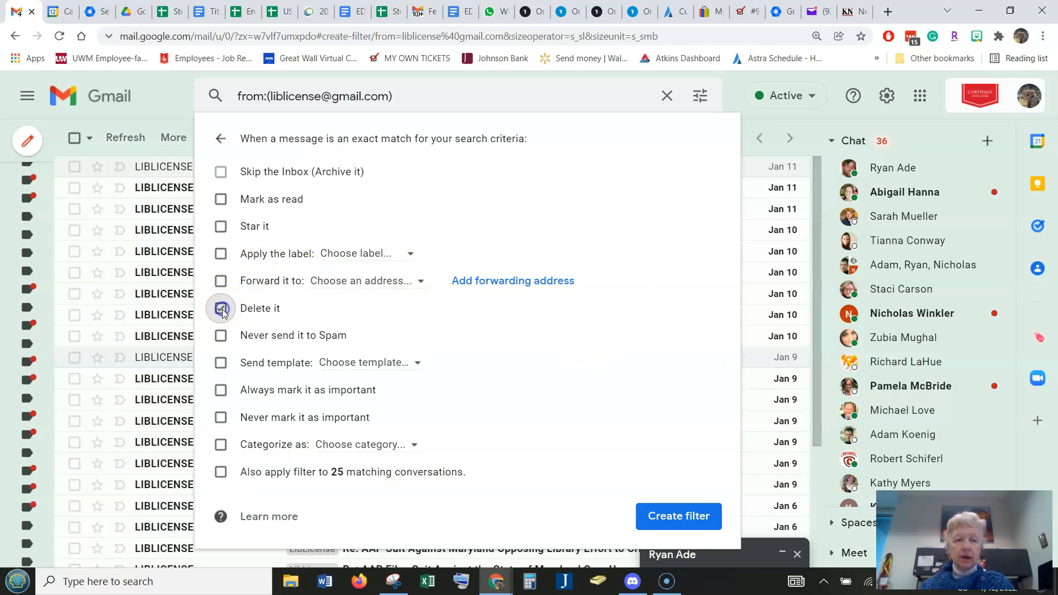
{"action": "left_click", "coordinate": [219, 472]}
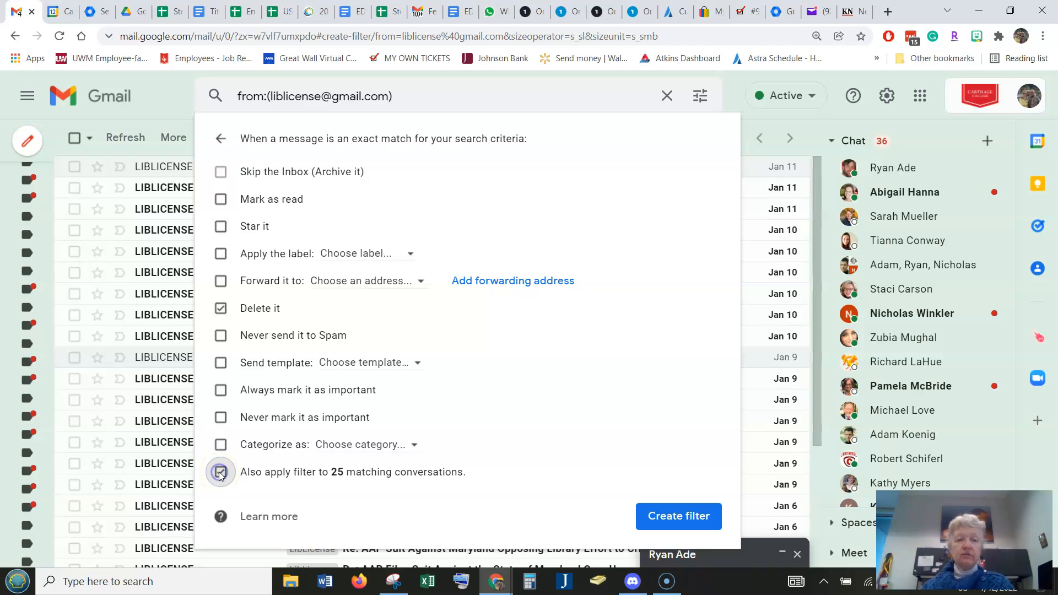
{"action": "left_click", "coordinate": [682, 518]}
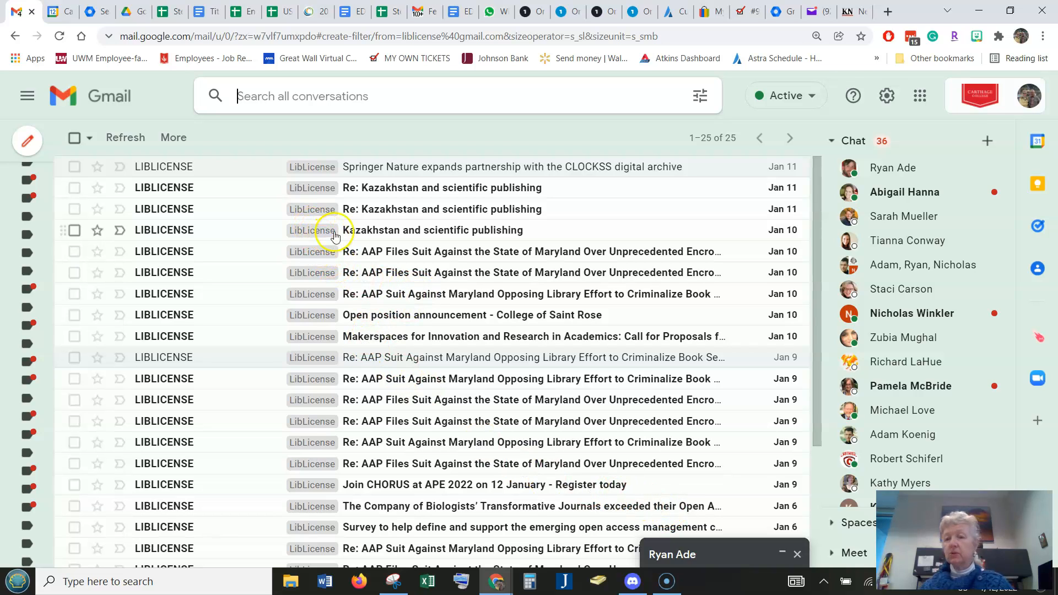
Select all listed LIBLICENSE conversations for deletion, and delete the Springer Nature message from its open view
{"action": "mouse_move", "coordinate": [58, 137]}
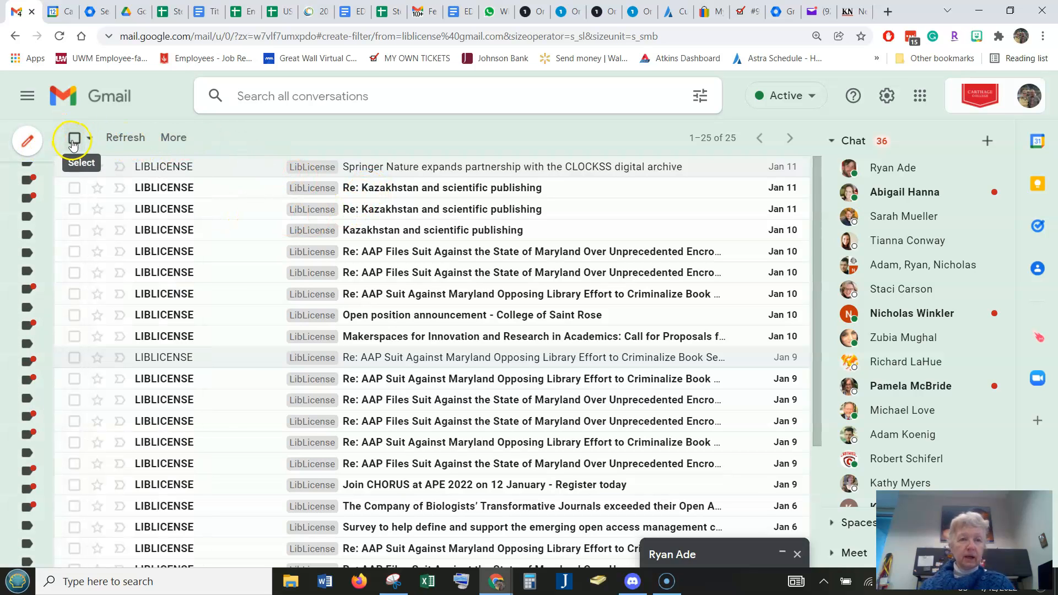
{"action": "left_click", "coordinate": [73, 142]}
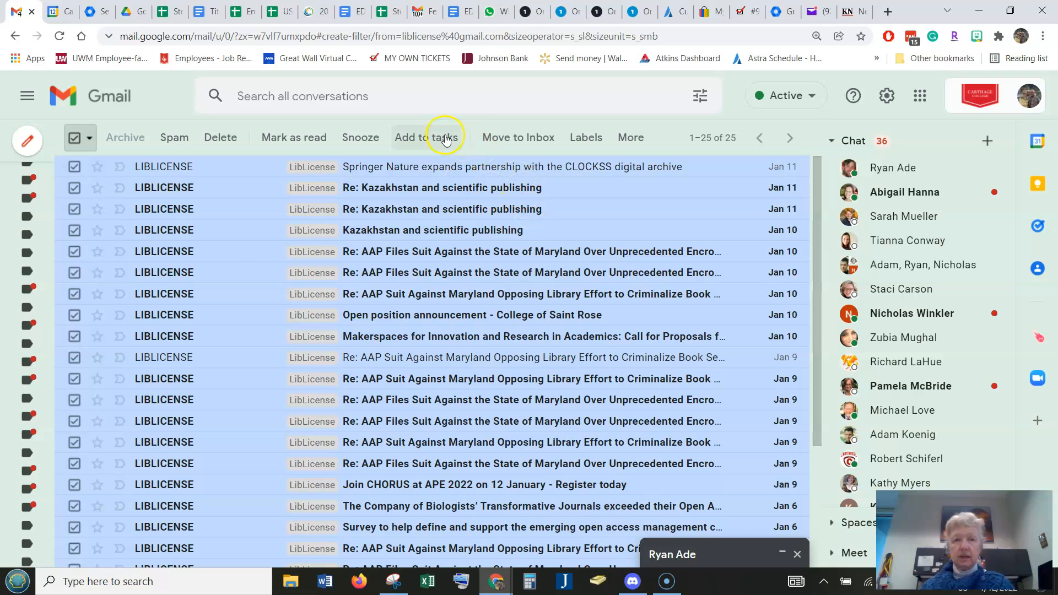
{"action": "left_click", "coordinate": [222, 137]}
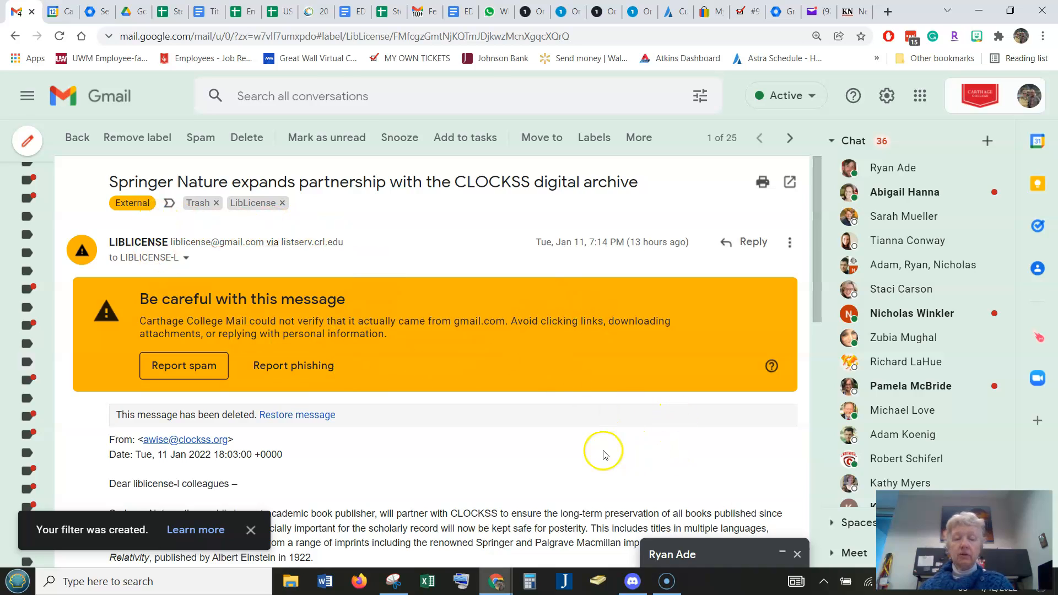
{"action": "left_click", "coordinate": [246, 137]}
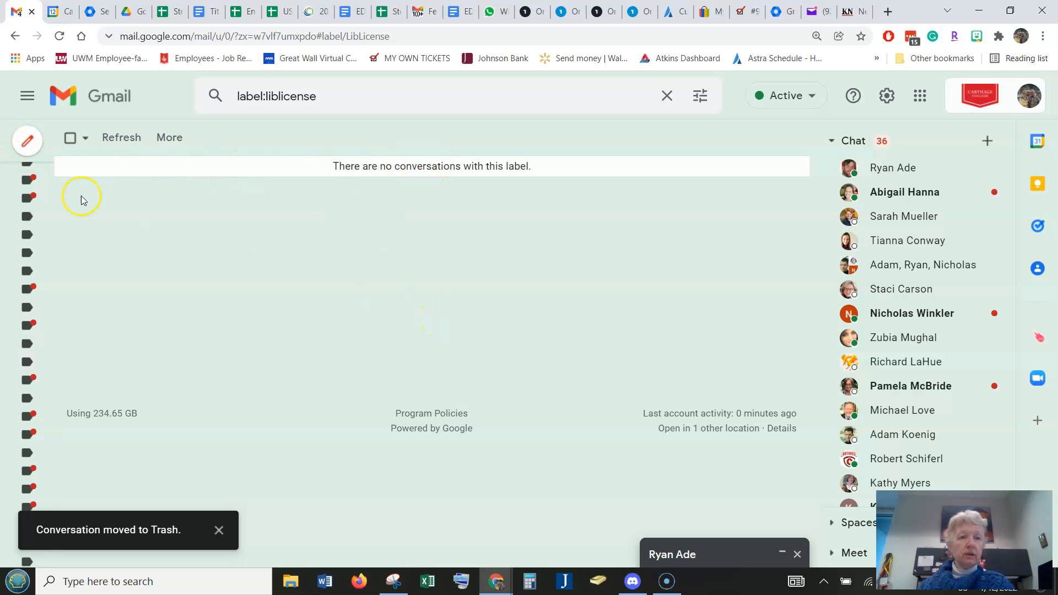
Return to the inbox and open the H-LatAm daily digest message in the Updates category
{"action": "mouse_move", "coordinate": [20, 330]}
{"action": "scroll", "coordinate": [19, 335], "scroll_direction": "up", "scroll_amount": 10}
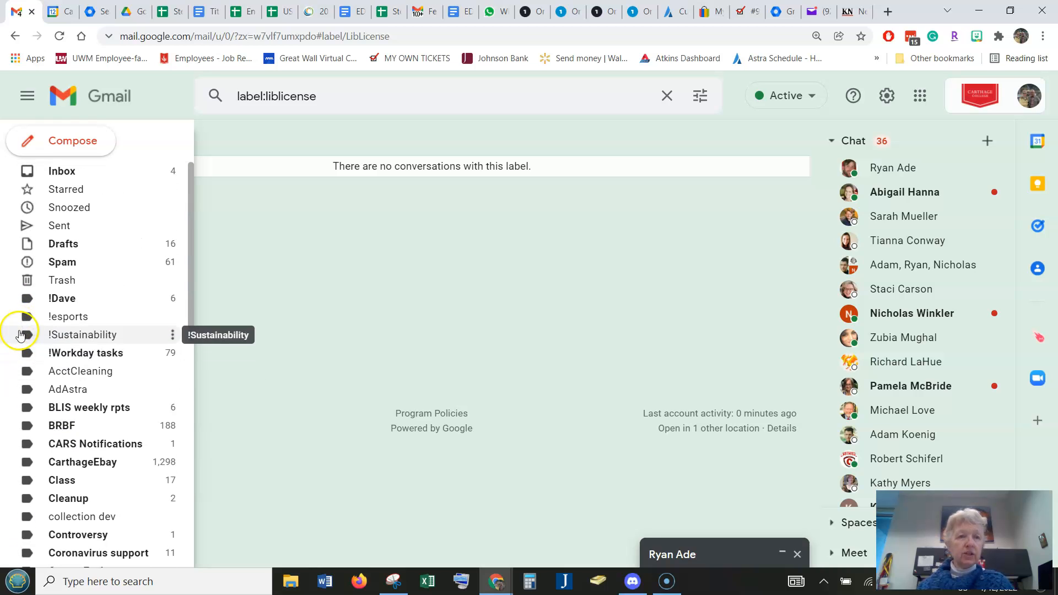
{"action": "left_click", "coordinate": [55, 171]}
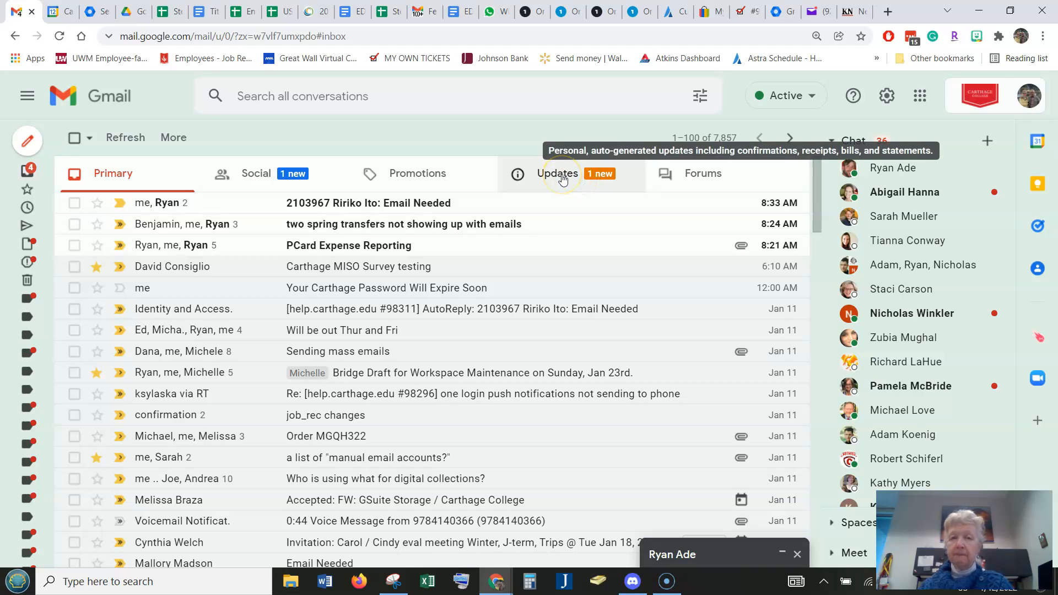
{"action": "left_click", "coordinate": [561, 177]}
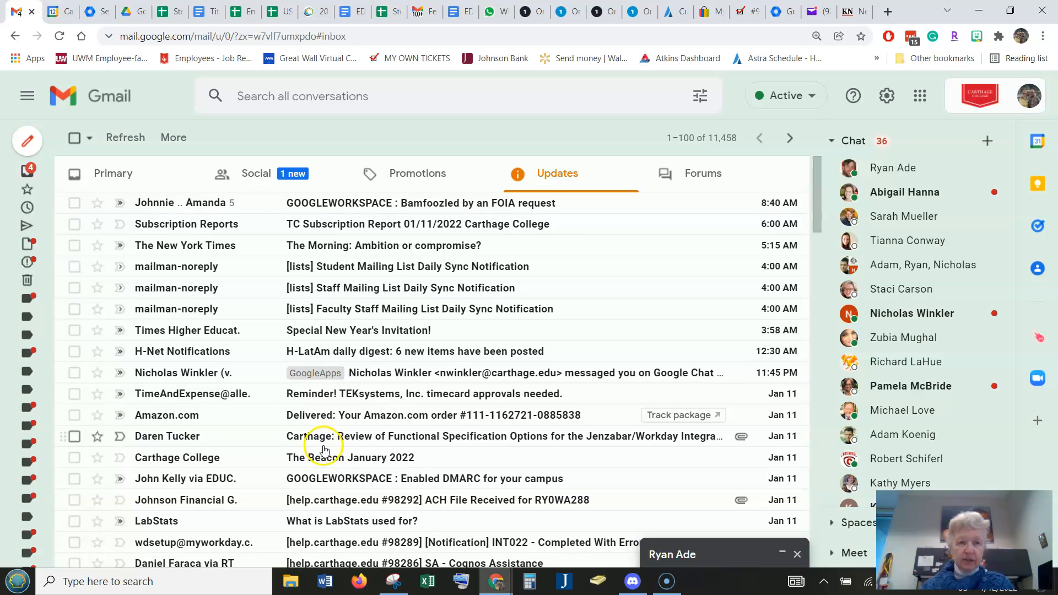
{"action": "left_click", "coordinate": [307, 353]}
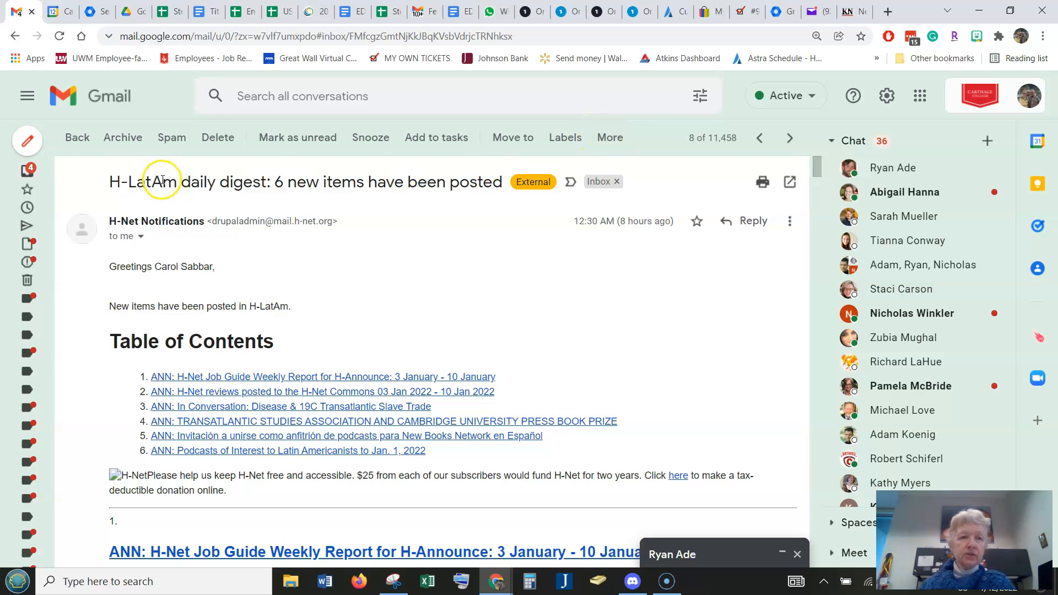
Start a filter from this message, replacing the sender criterion with the subject "H-LatAm daily digest:", and continue to the filter actions
{"action": "left_click_drag", "start_coordinate": [110, 182], "coordinate": [262, 176]}
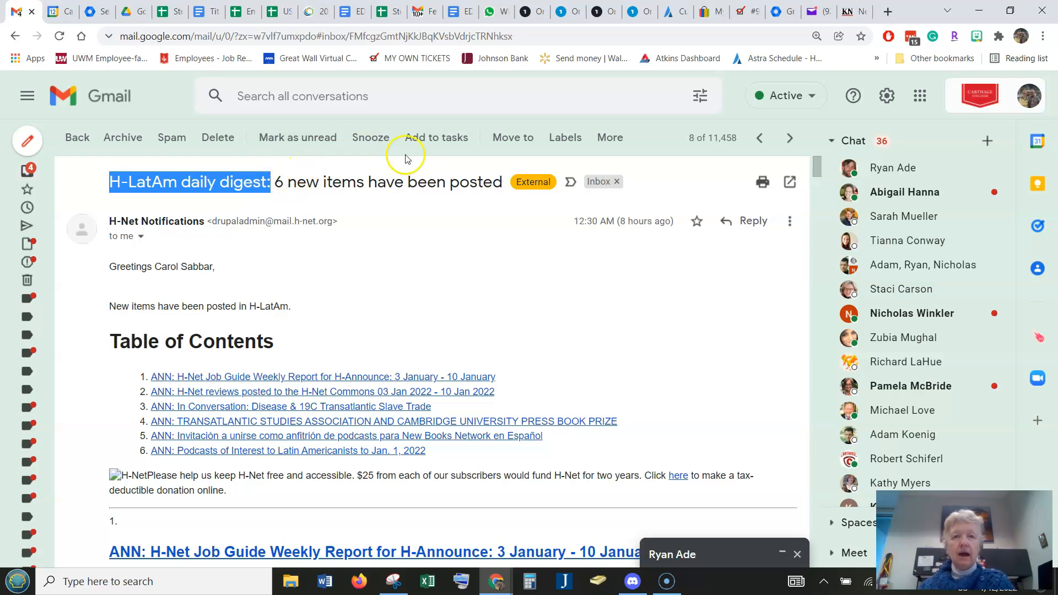
{"action": "left_click", "coordinate": [608, 146]}
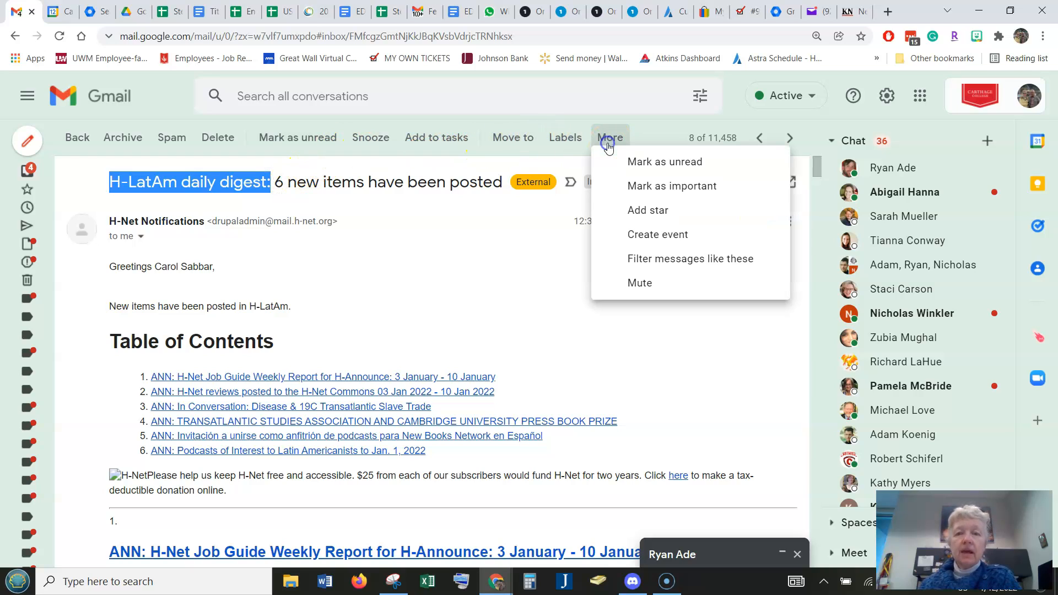
{"action": "left_click", "coordinate": [632, 257]}
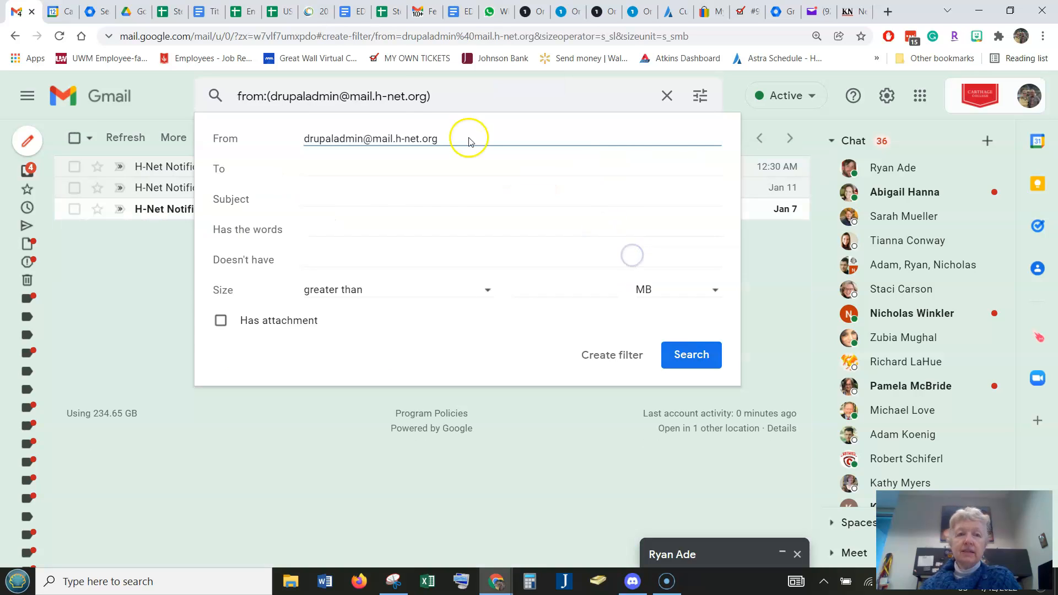
{"action": "left_click_drag", "start_coordinate": [444, 137], "coordinate": [250, 131]}
{"action": "key", "text": "BackSpace"}
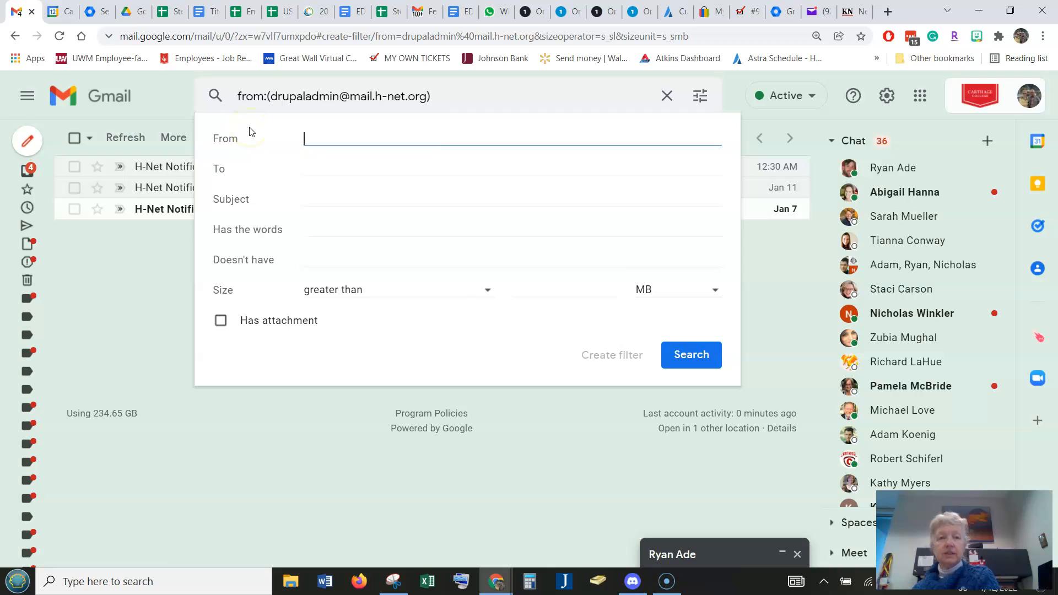
{"action": "left_click", "coordinate": [312, 195]}
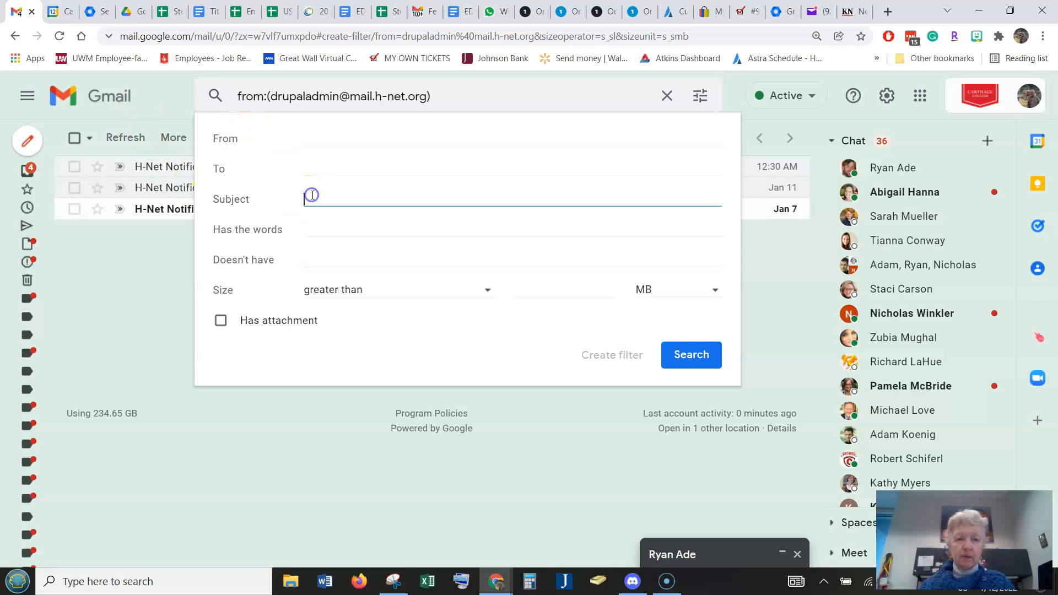
{"action": "type", "text": "H-LatAm daily digest:"}
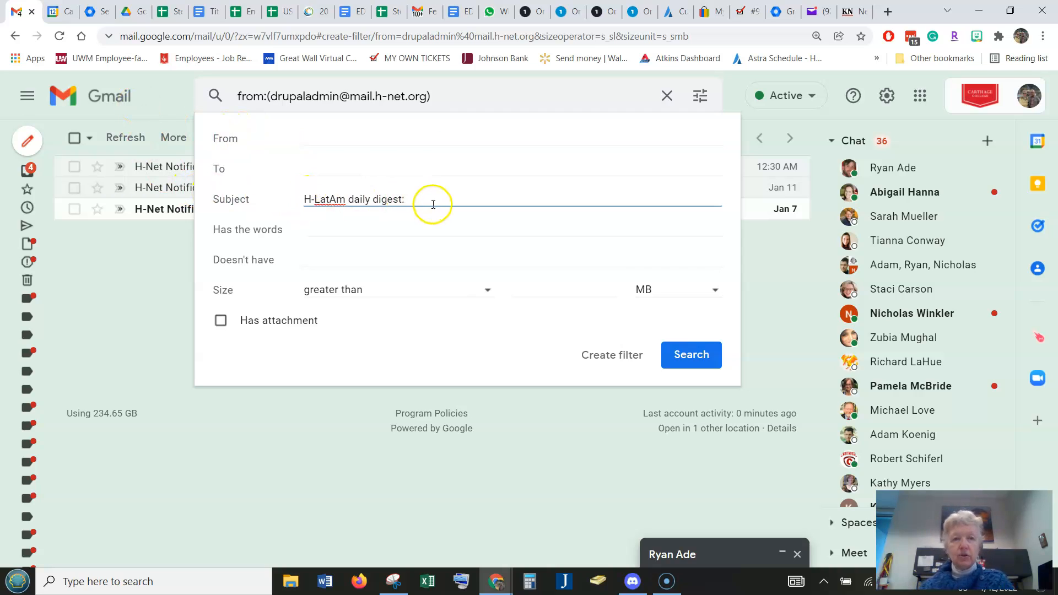
{"action": "left_click", "coordinate": [603, 357]}
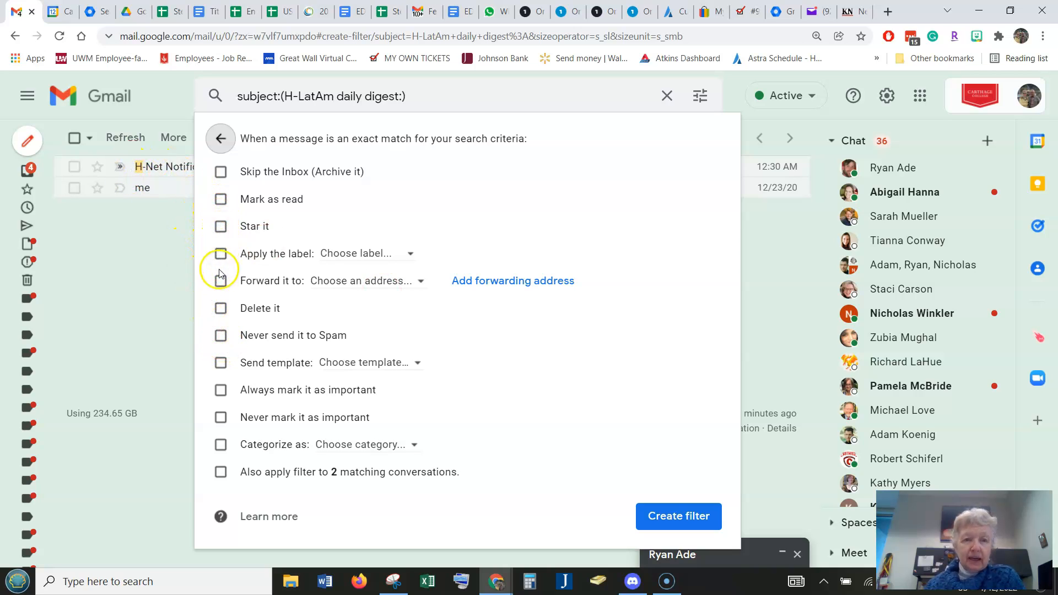
Set the H-LatAm digest filter to delete messages, apply it to the matching conversations too, and create it
{"action": "left_click", "coordinate": [220, 309]}
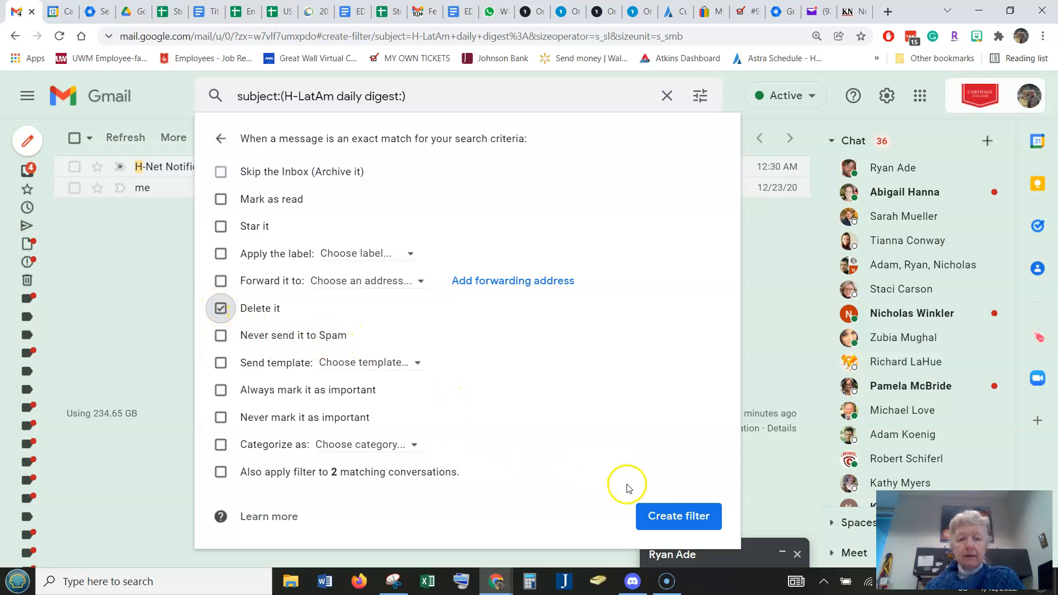
{"action": "left_click", "coordinate": [221, 473]}
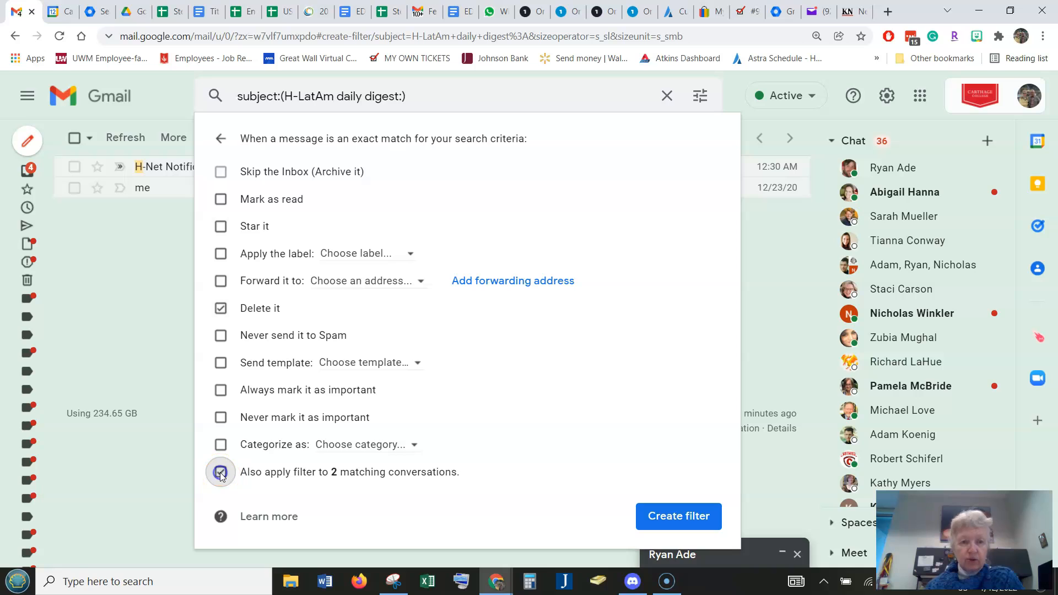
{"action": "left_click", "coordinate": [683, 519]}
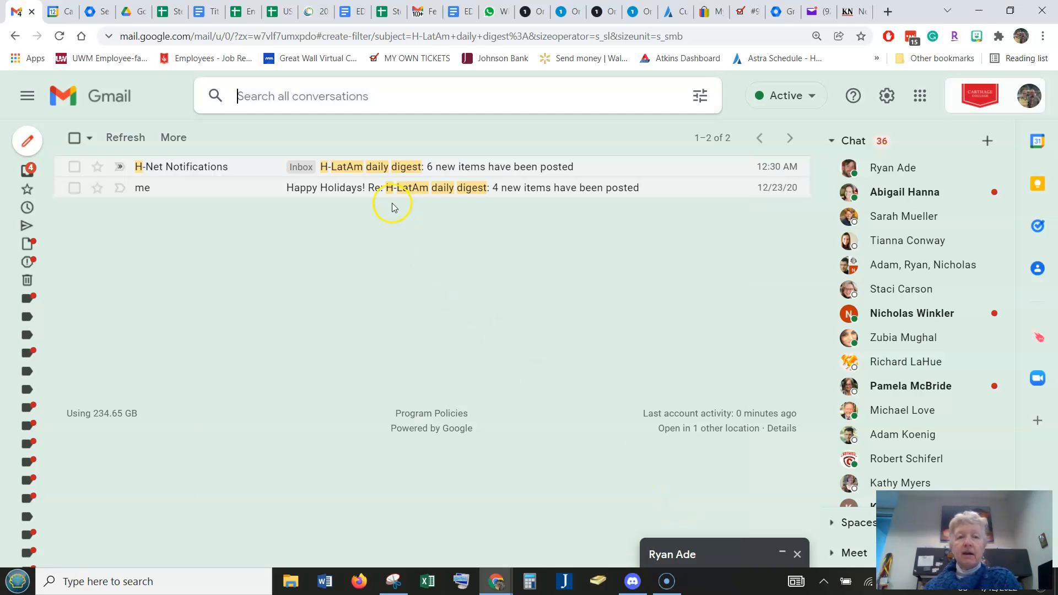
Open the H-LatAm daily digest message from H-Net Notifications among the filter's matches
{"action": "left_click", "coordinate": [358, 167]}
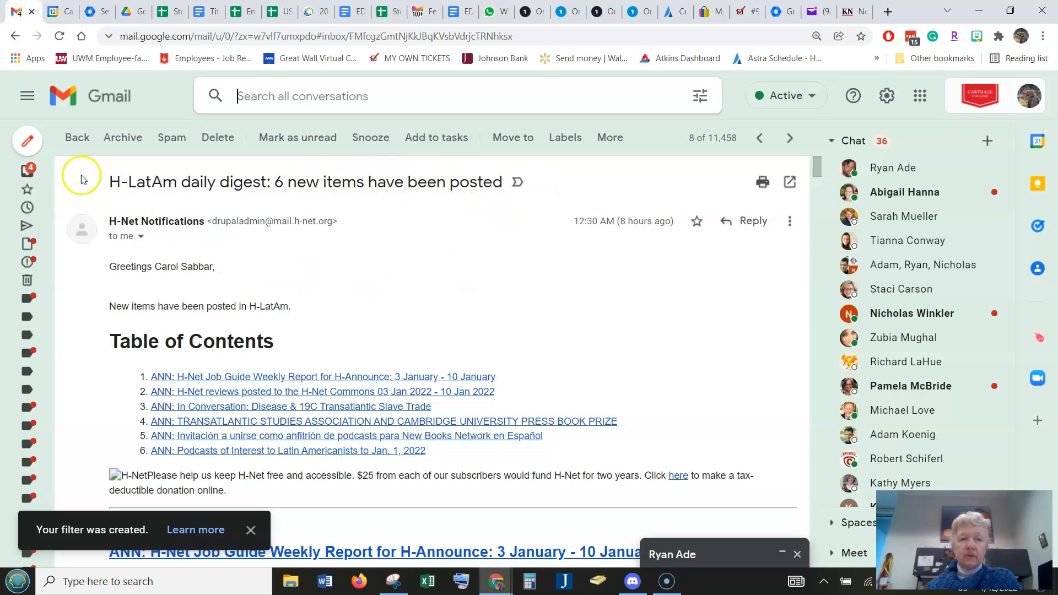
{"action": "mouse_move", "coordinate": [32, 177]}
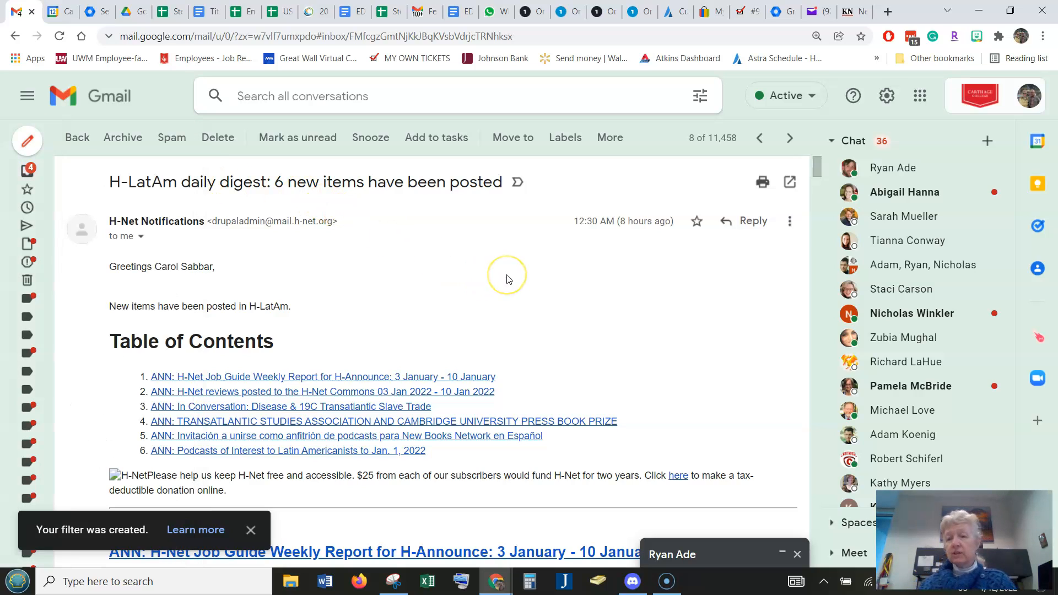
{"action": "key", "text": "/"}
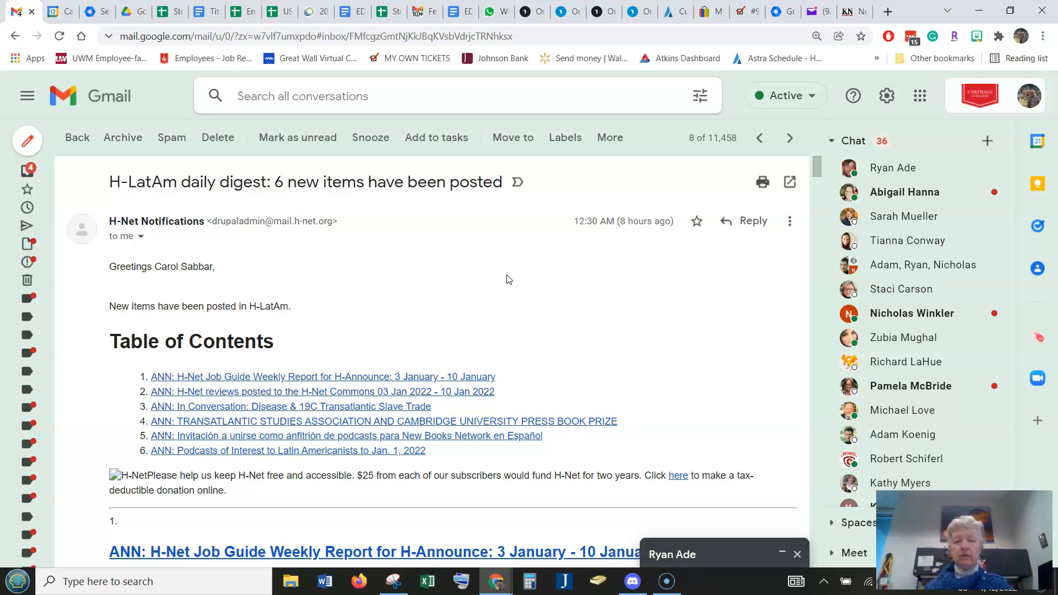